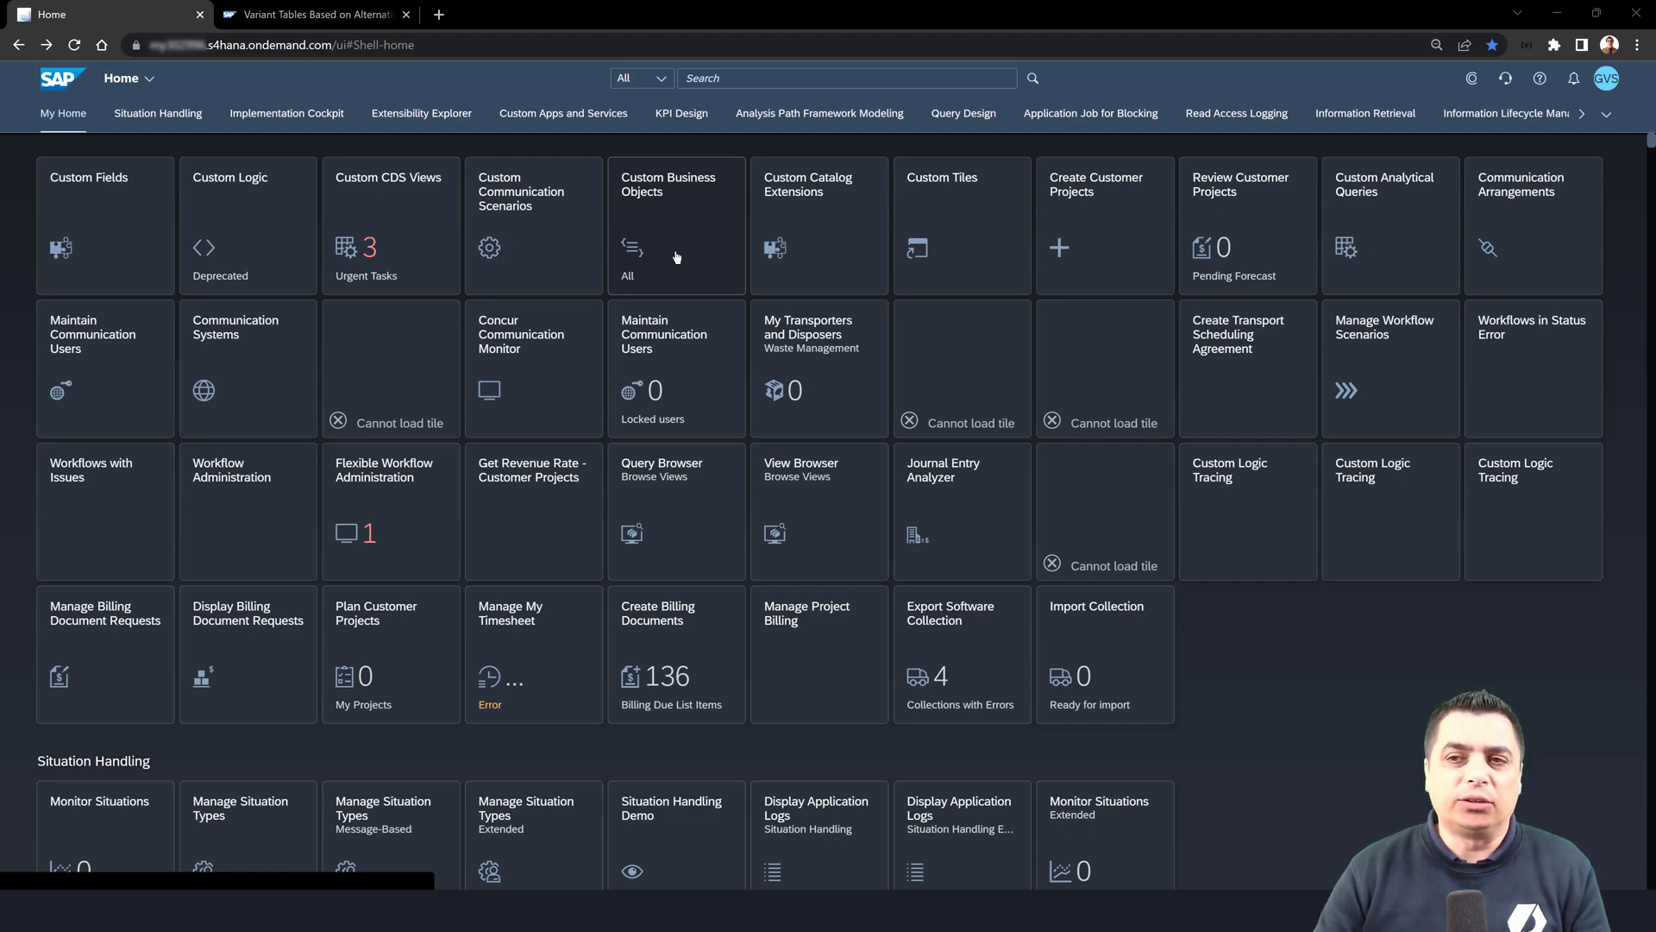
# Step: In Custom Business Objects, start a new object named env_url and view its scenario options
pyautogui.click(668, 233)
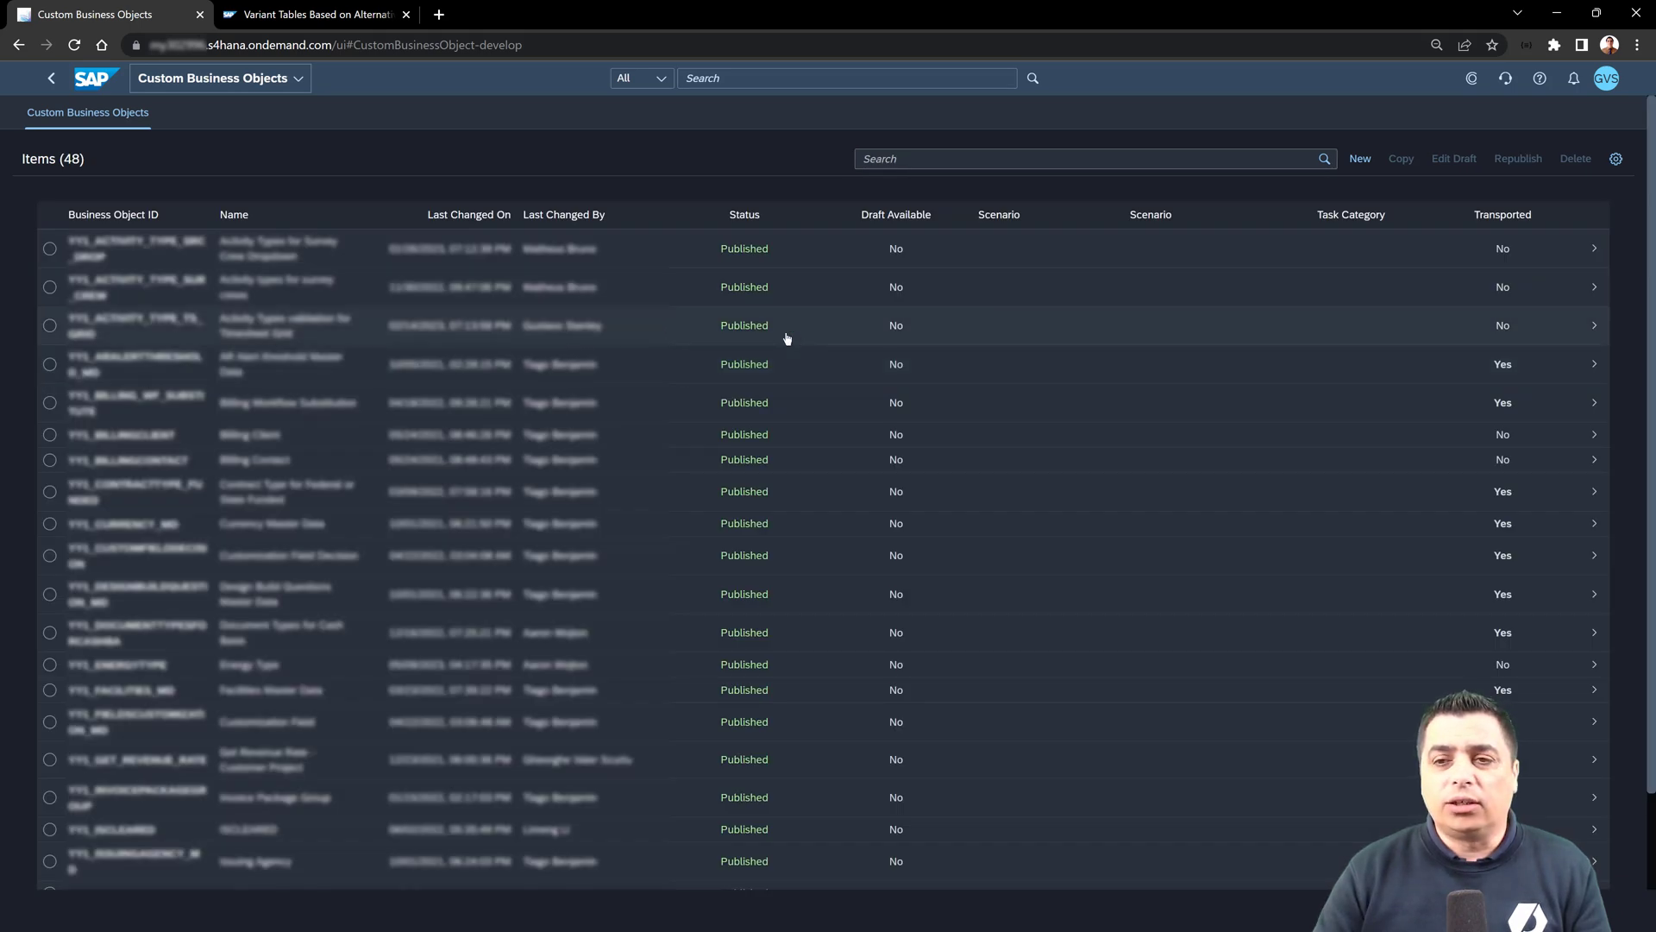
pyautogui.click(1358, 161)
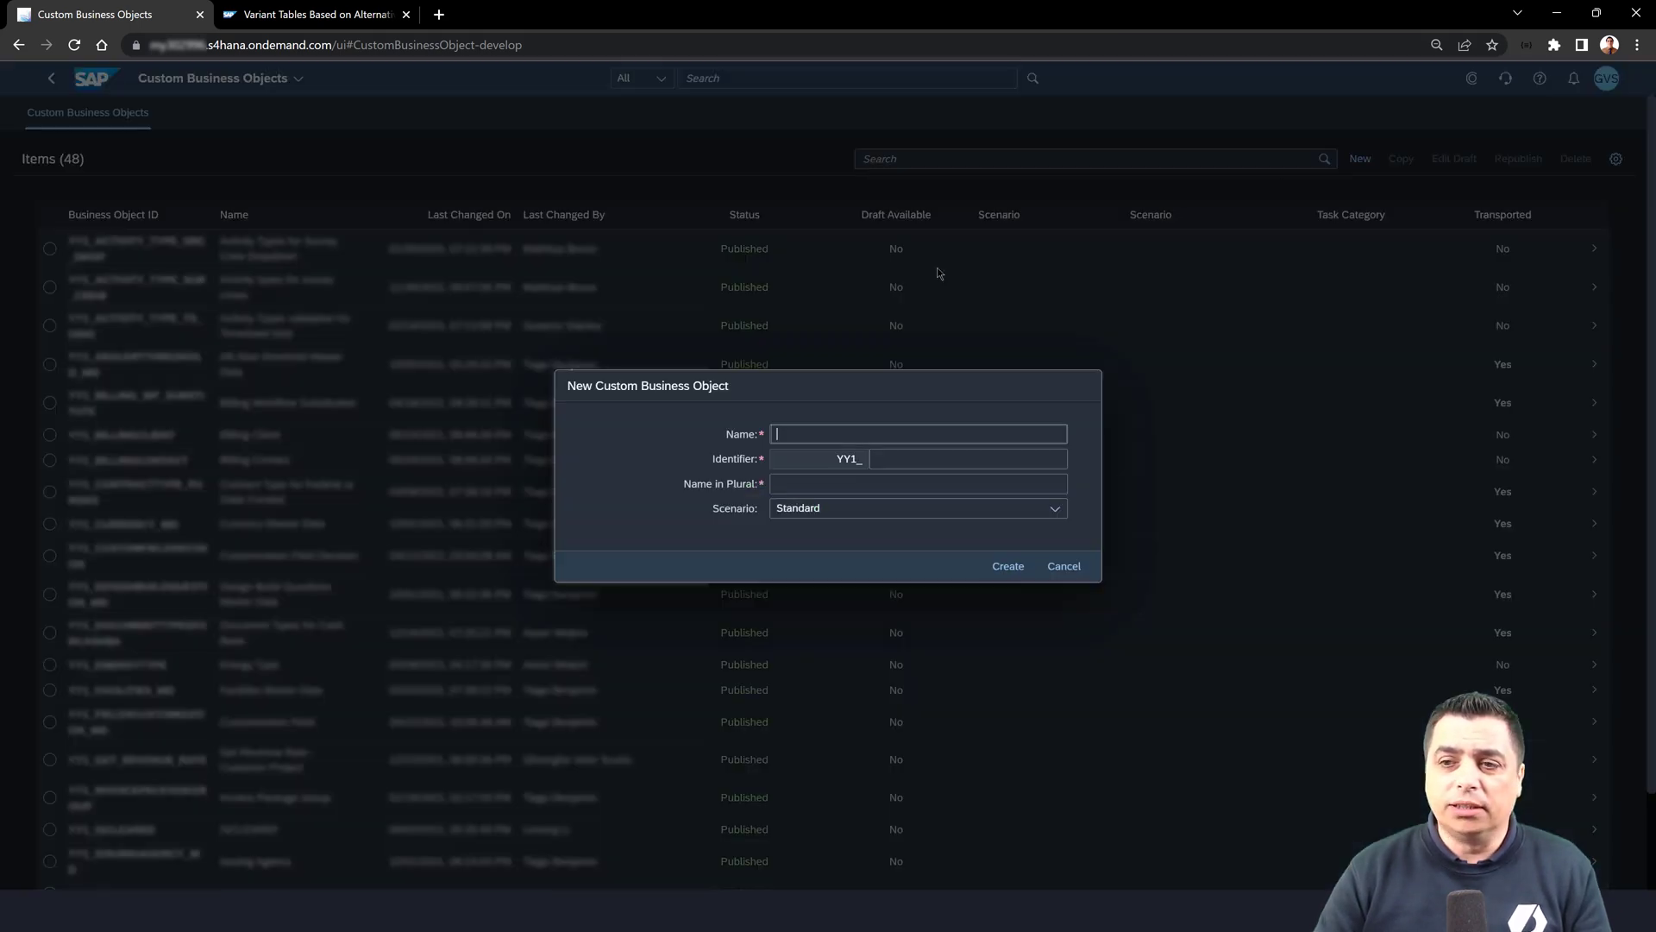
pyautogui.click(834, 429)
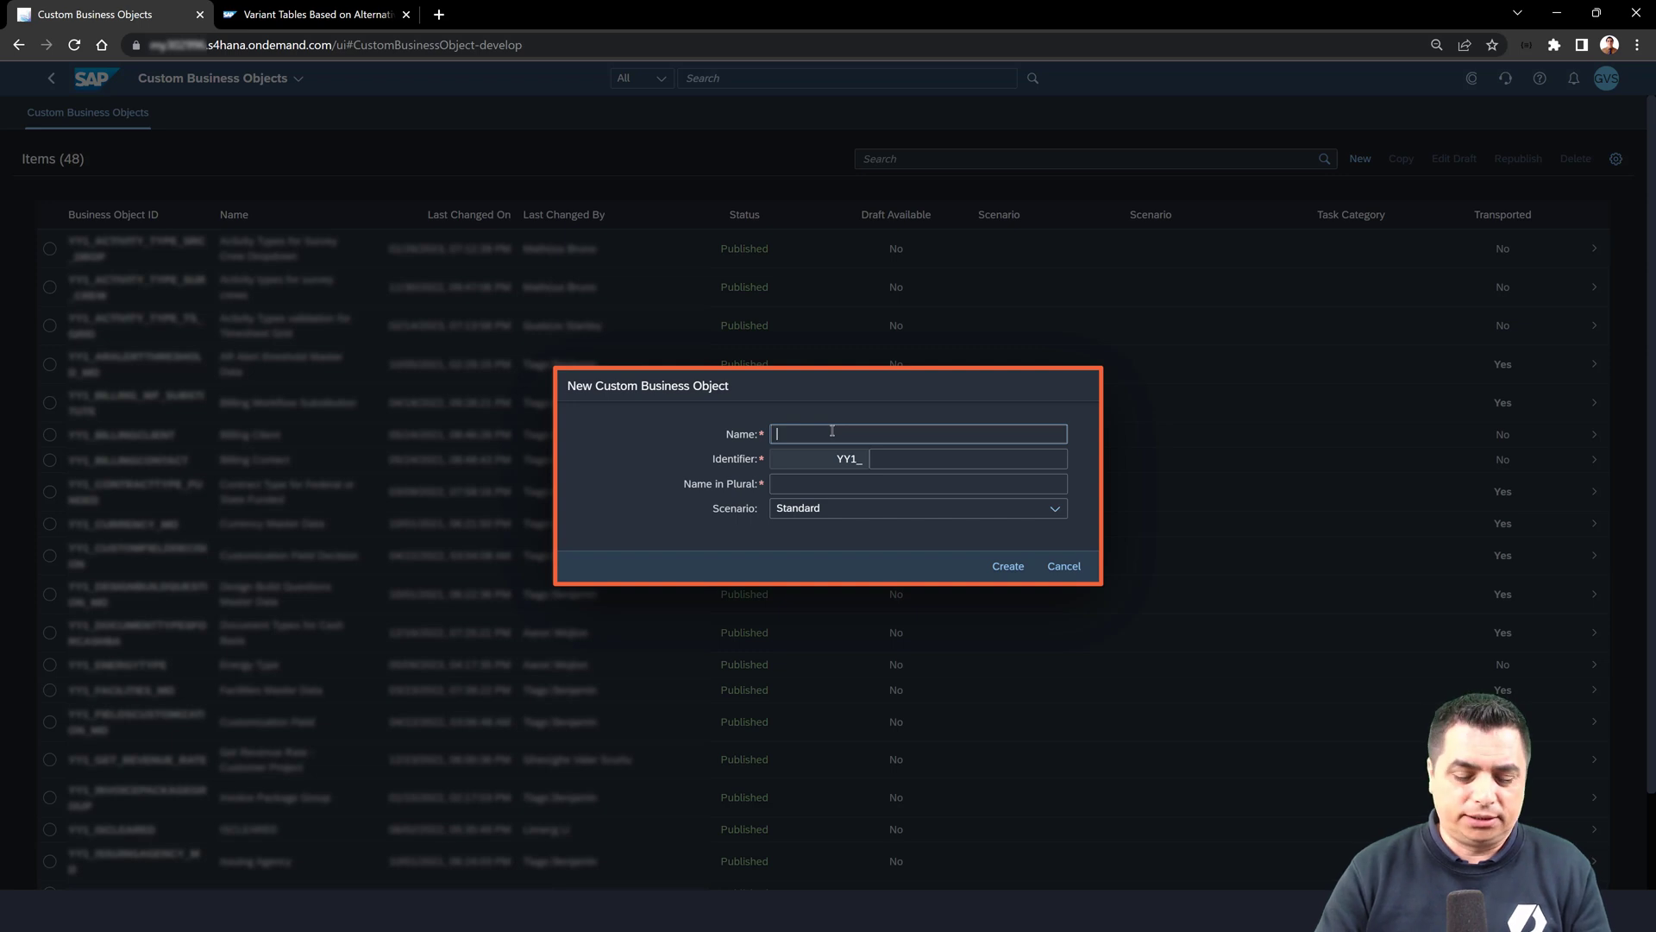
pyautogui.write('env_')
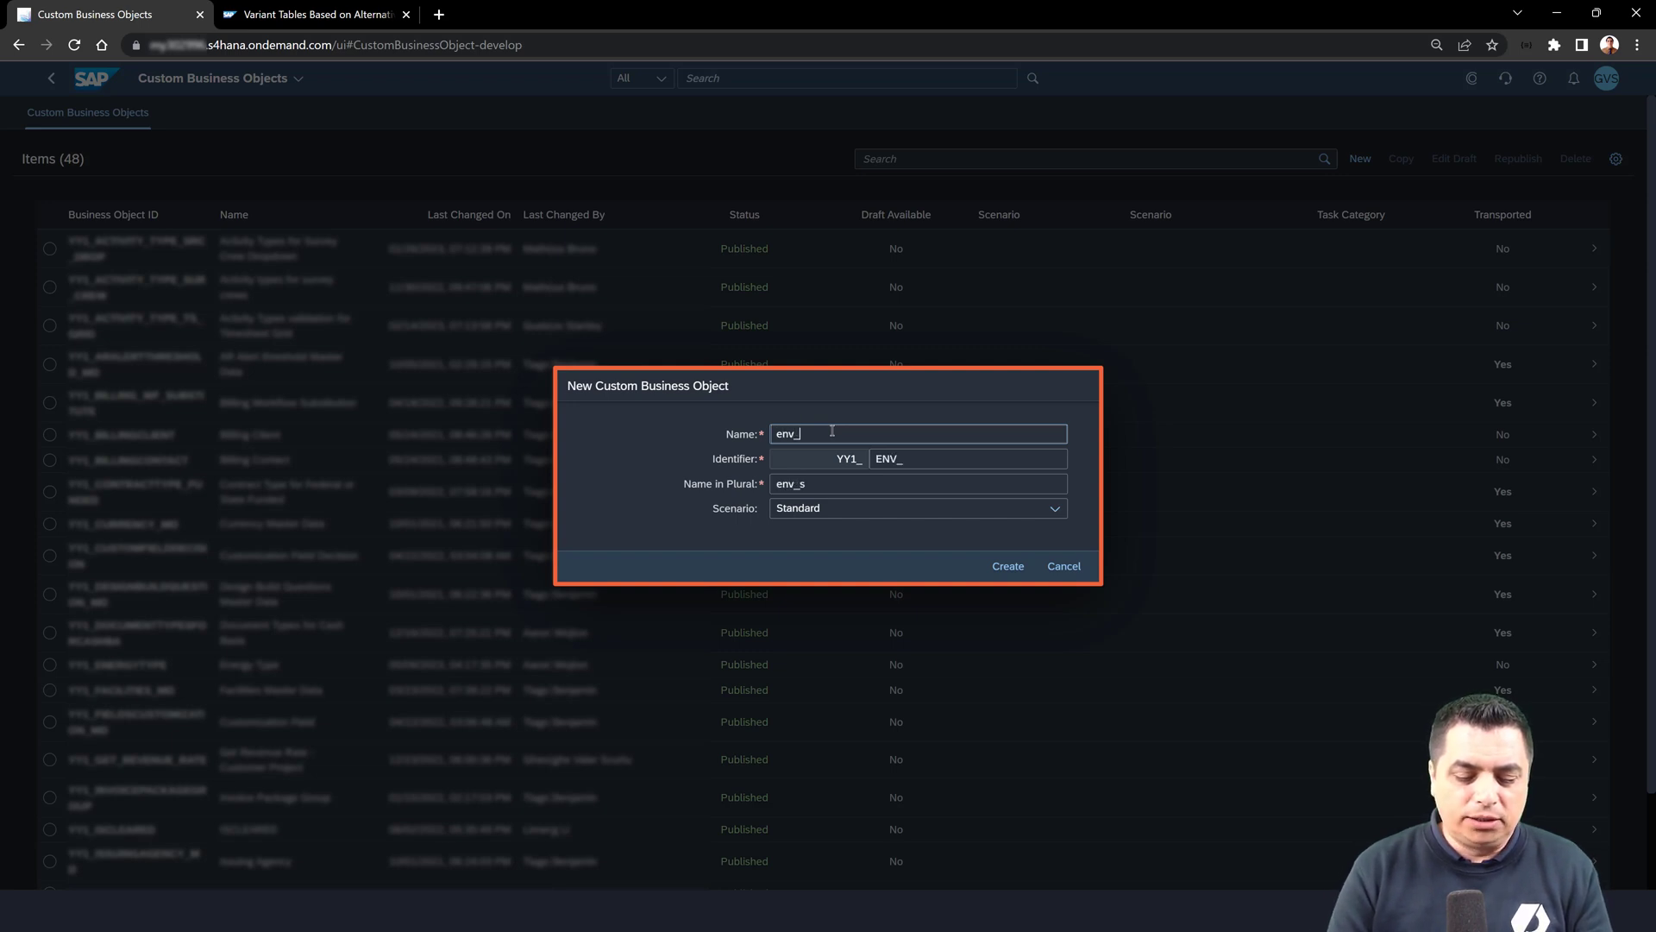
pyautogui.write('url')
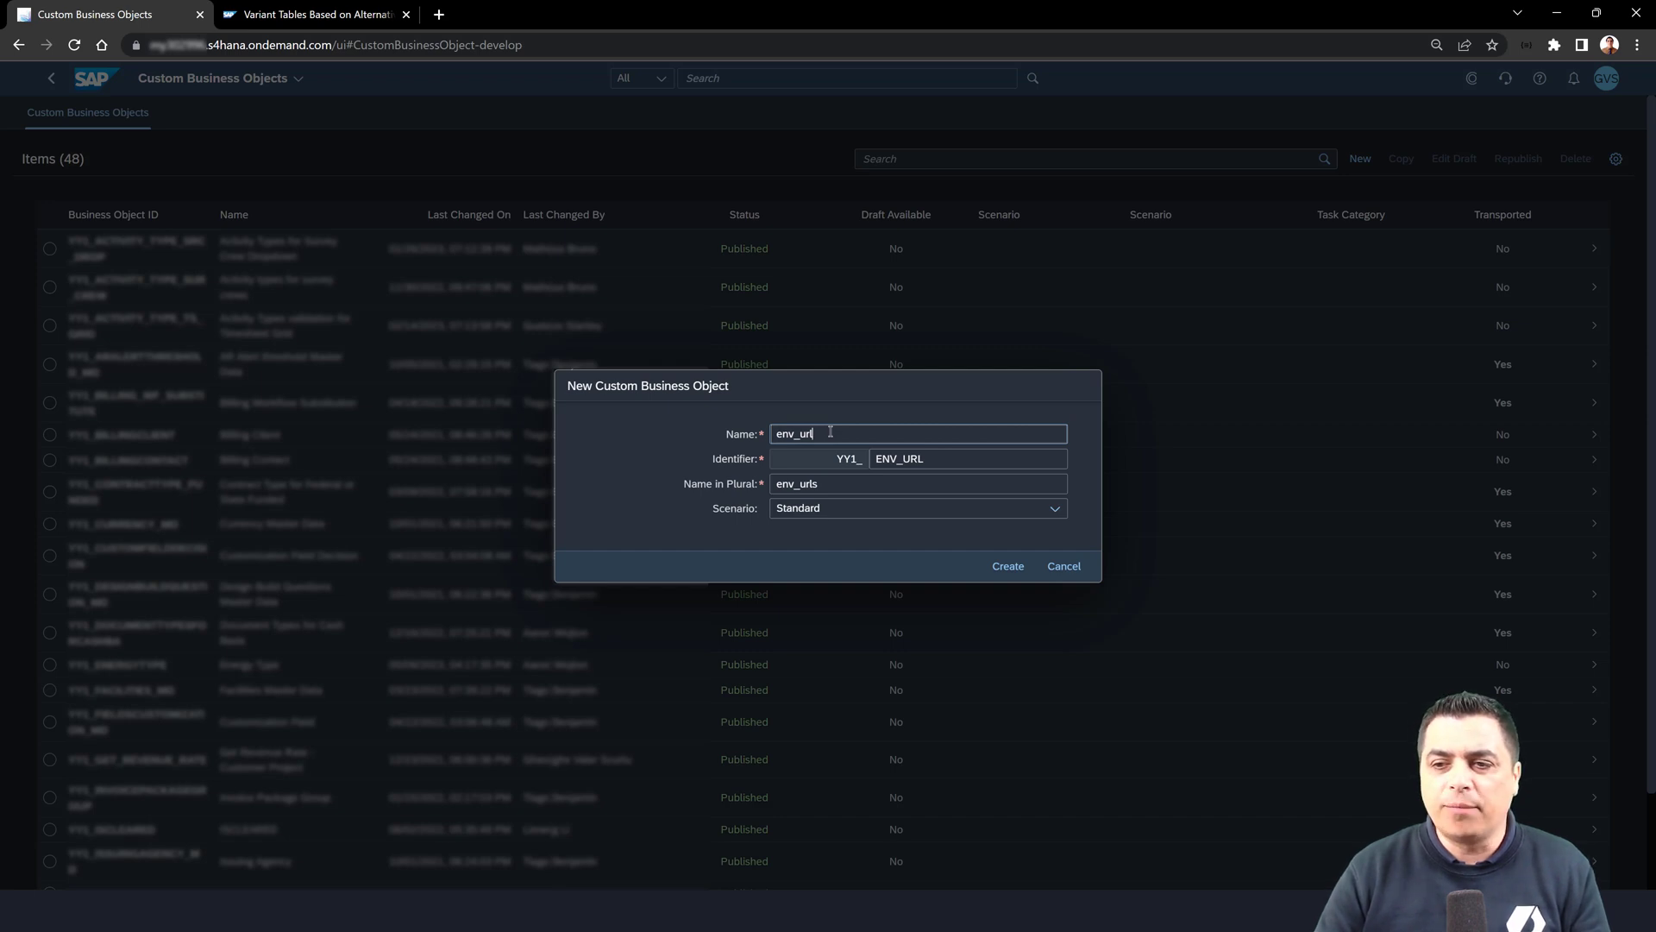
pyautogui.click(1054, 509)
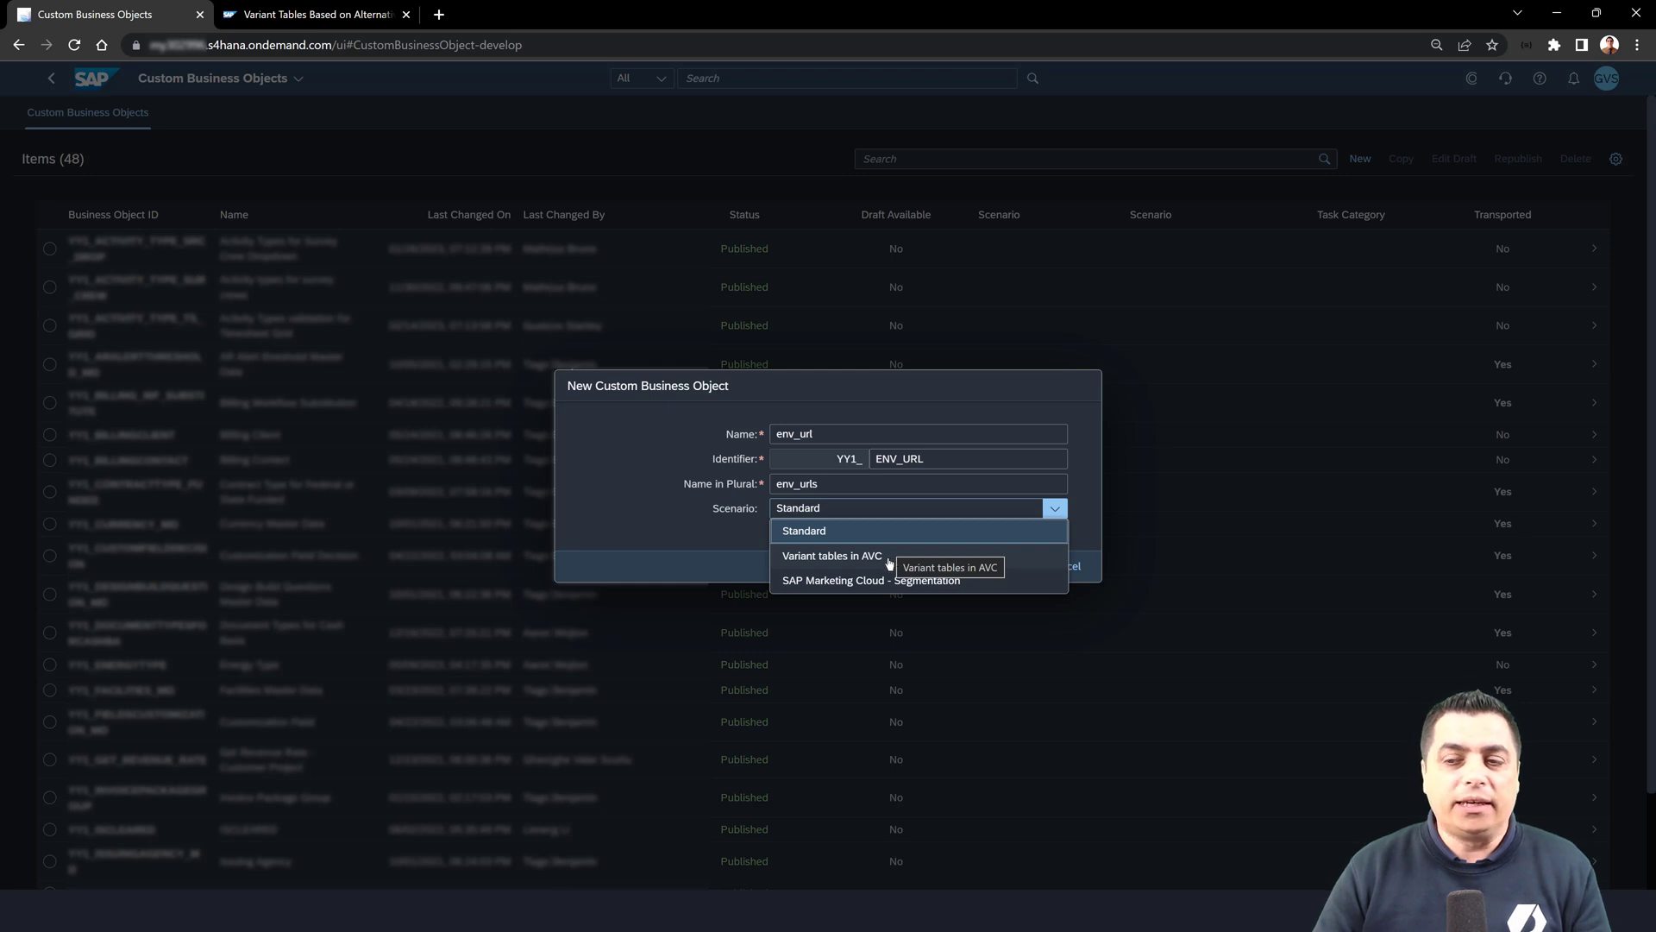
# Step: Switch to the SAP Help Portal page on variant tables based on alternative data storages
pyautogui.click(304, 15)
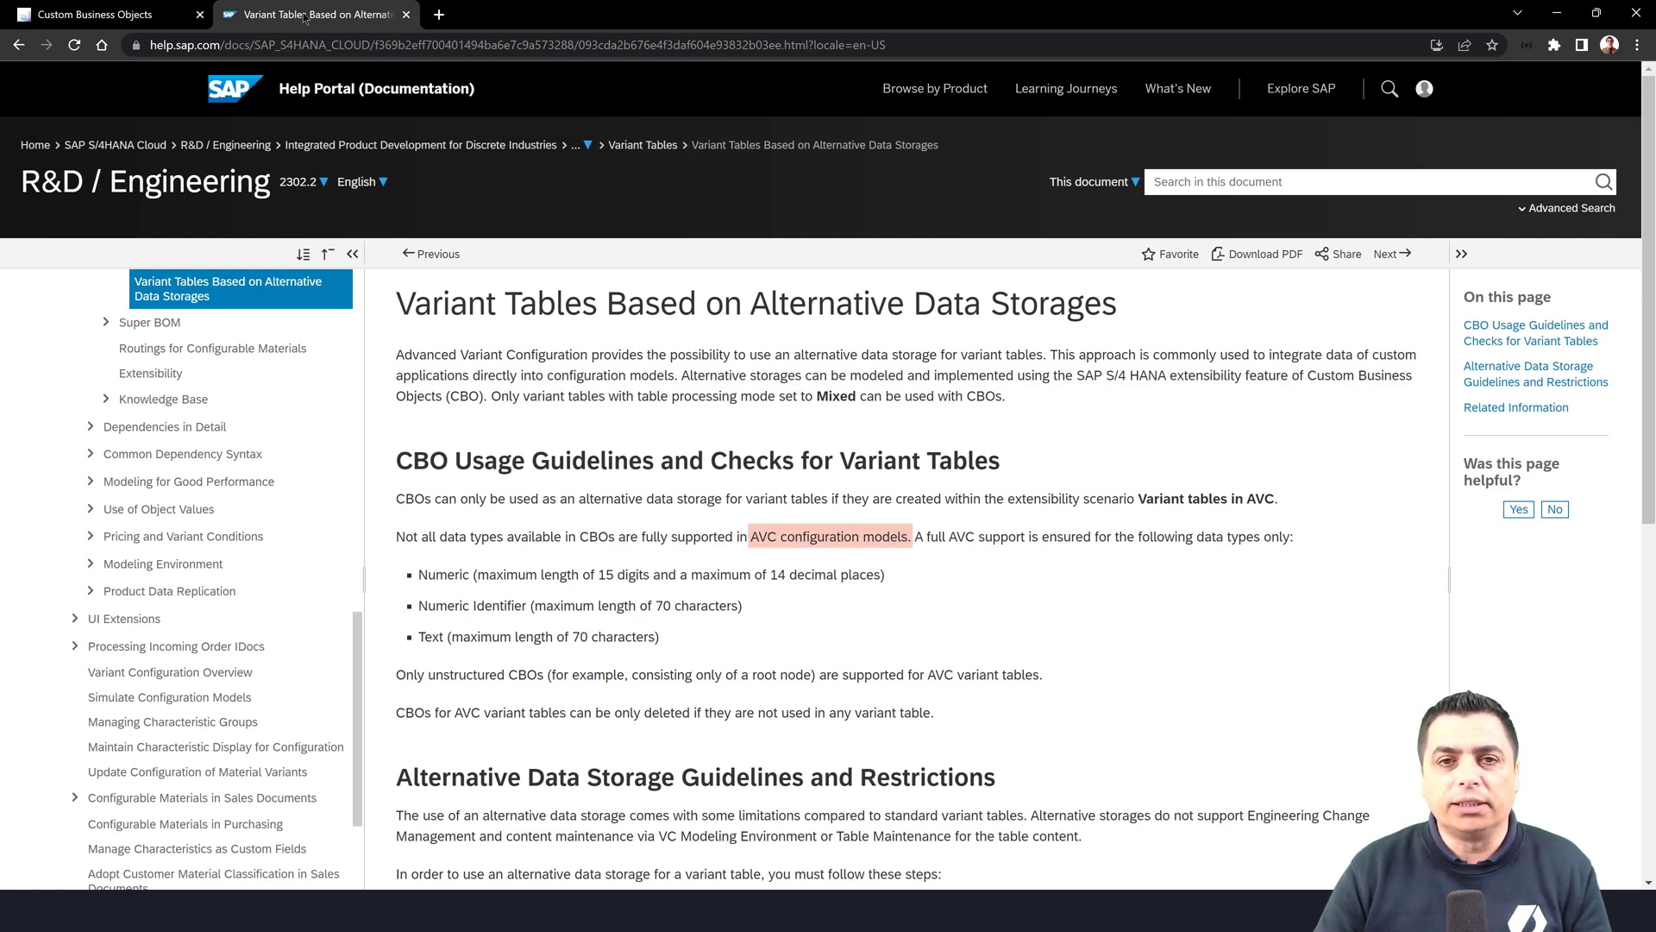
# Step: Create env_url with the Standard scenario, enable User Interface, and view its Nodes list
pyautogui.click(139, 18)
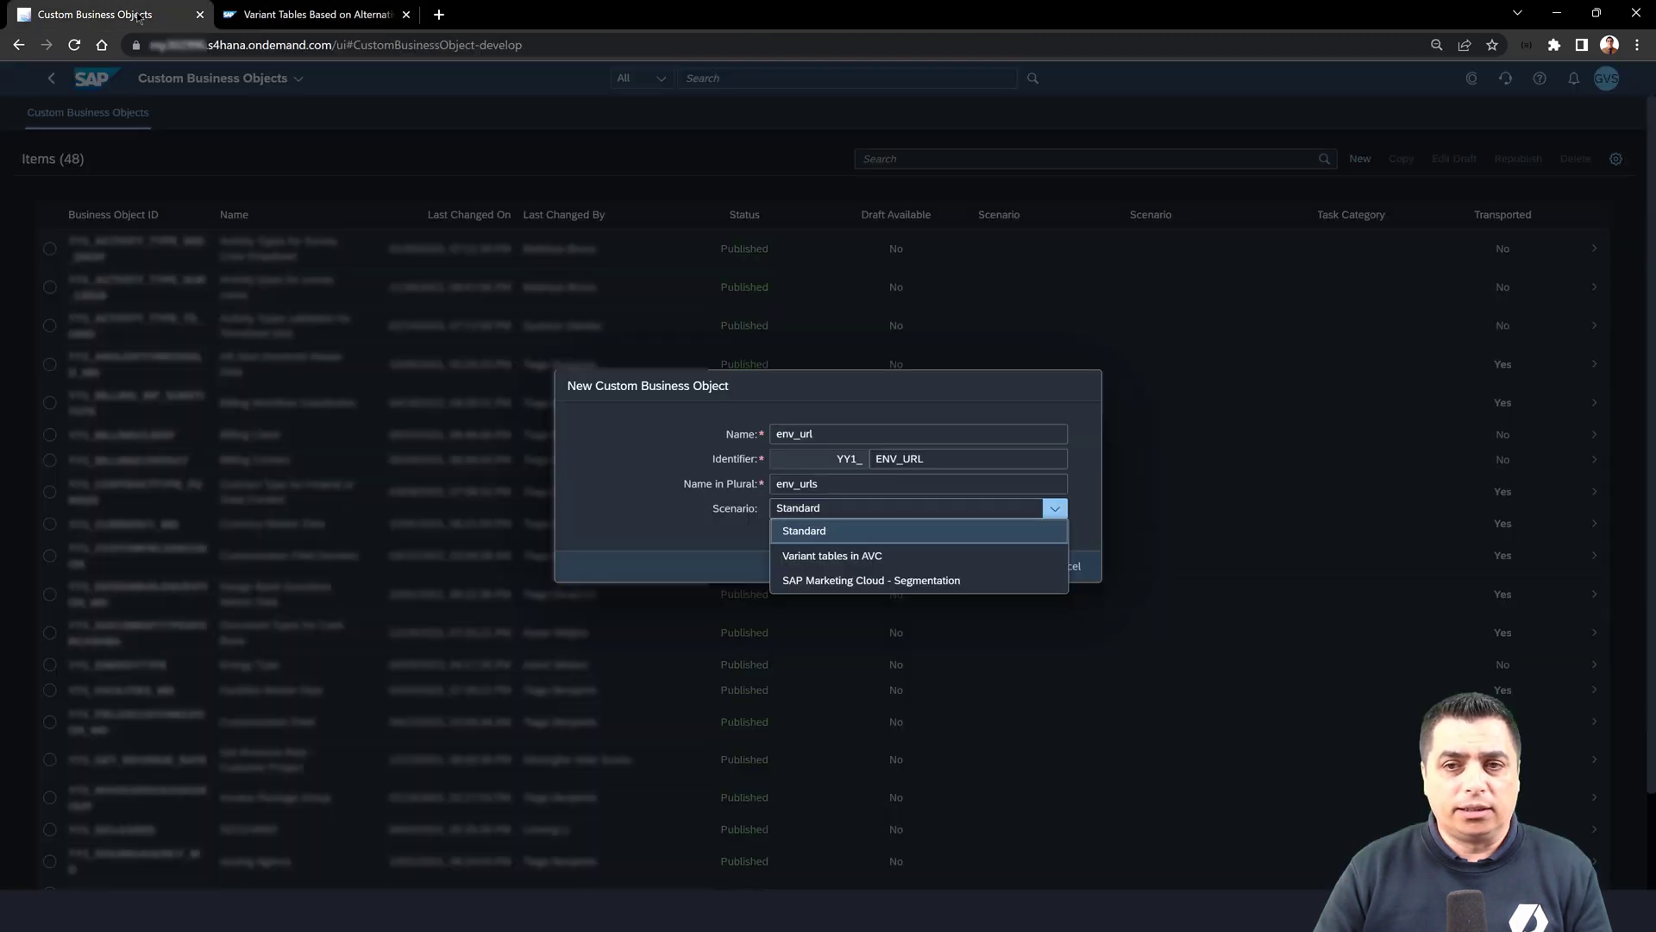
pyautogui.click(824, 540)
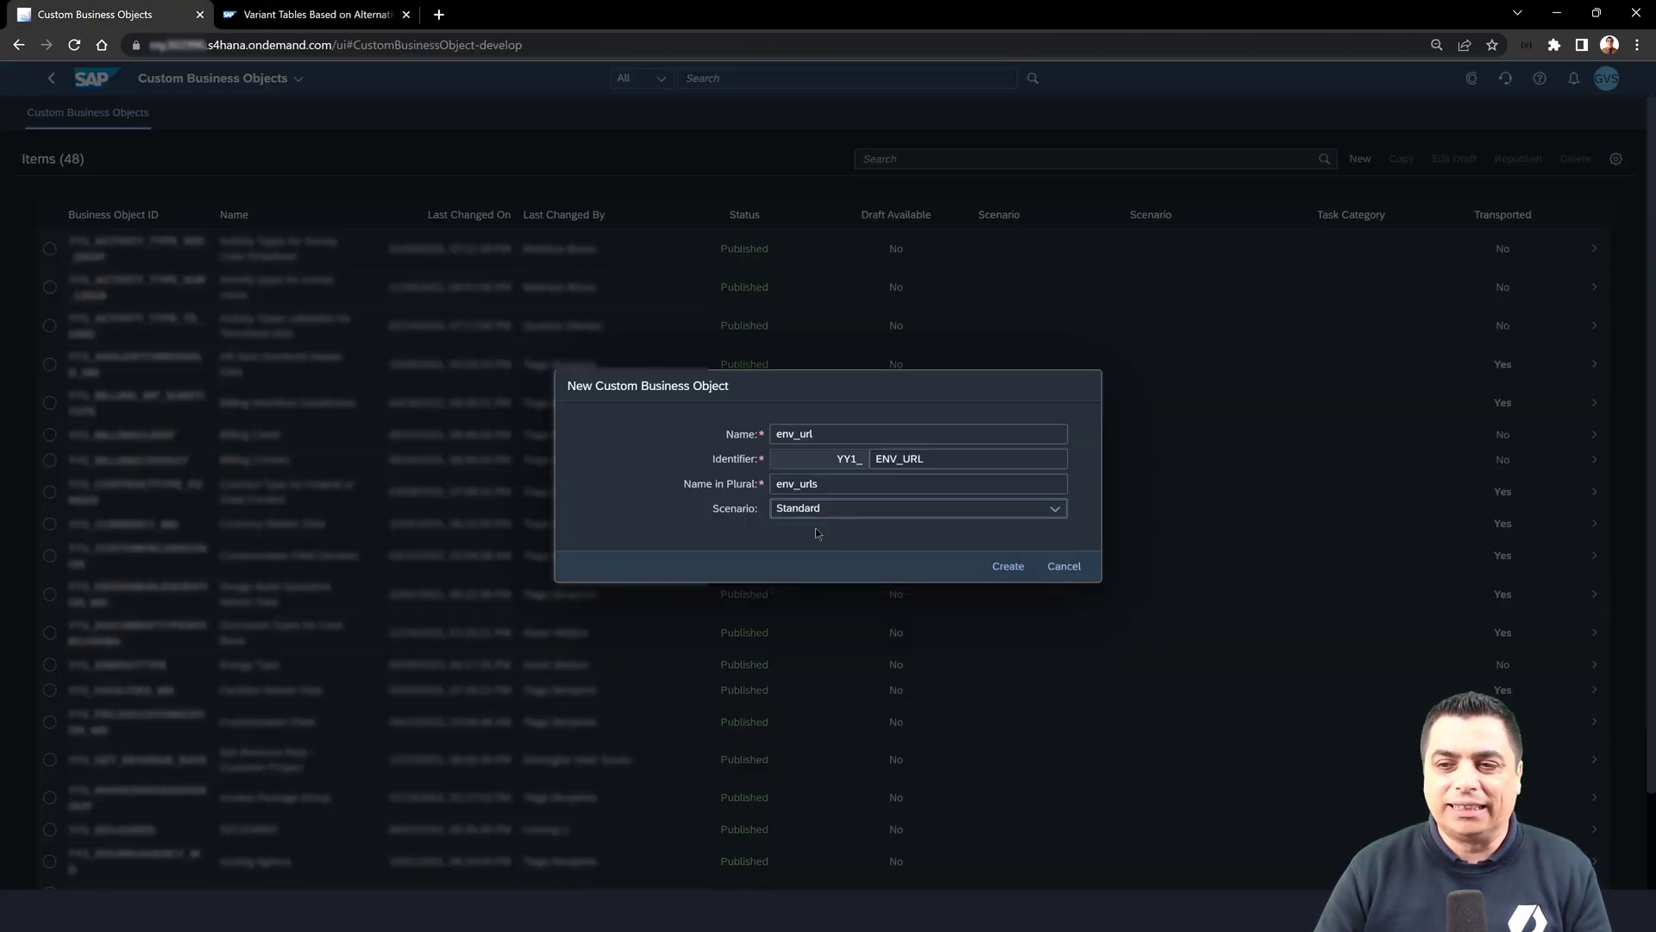
pyautogui.click(985, 570)
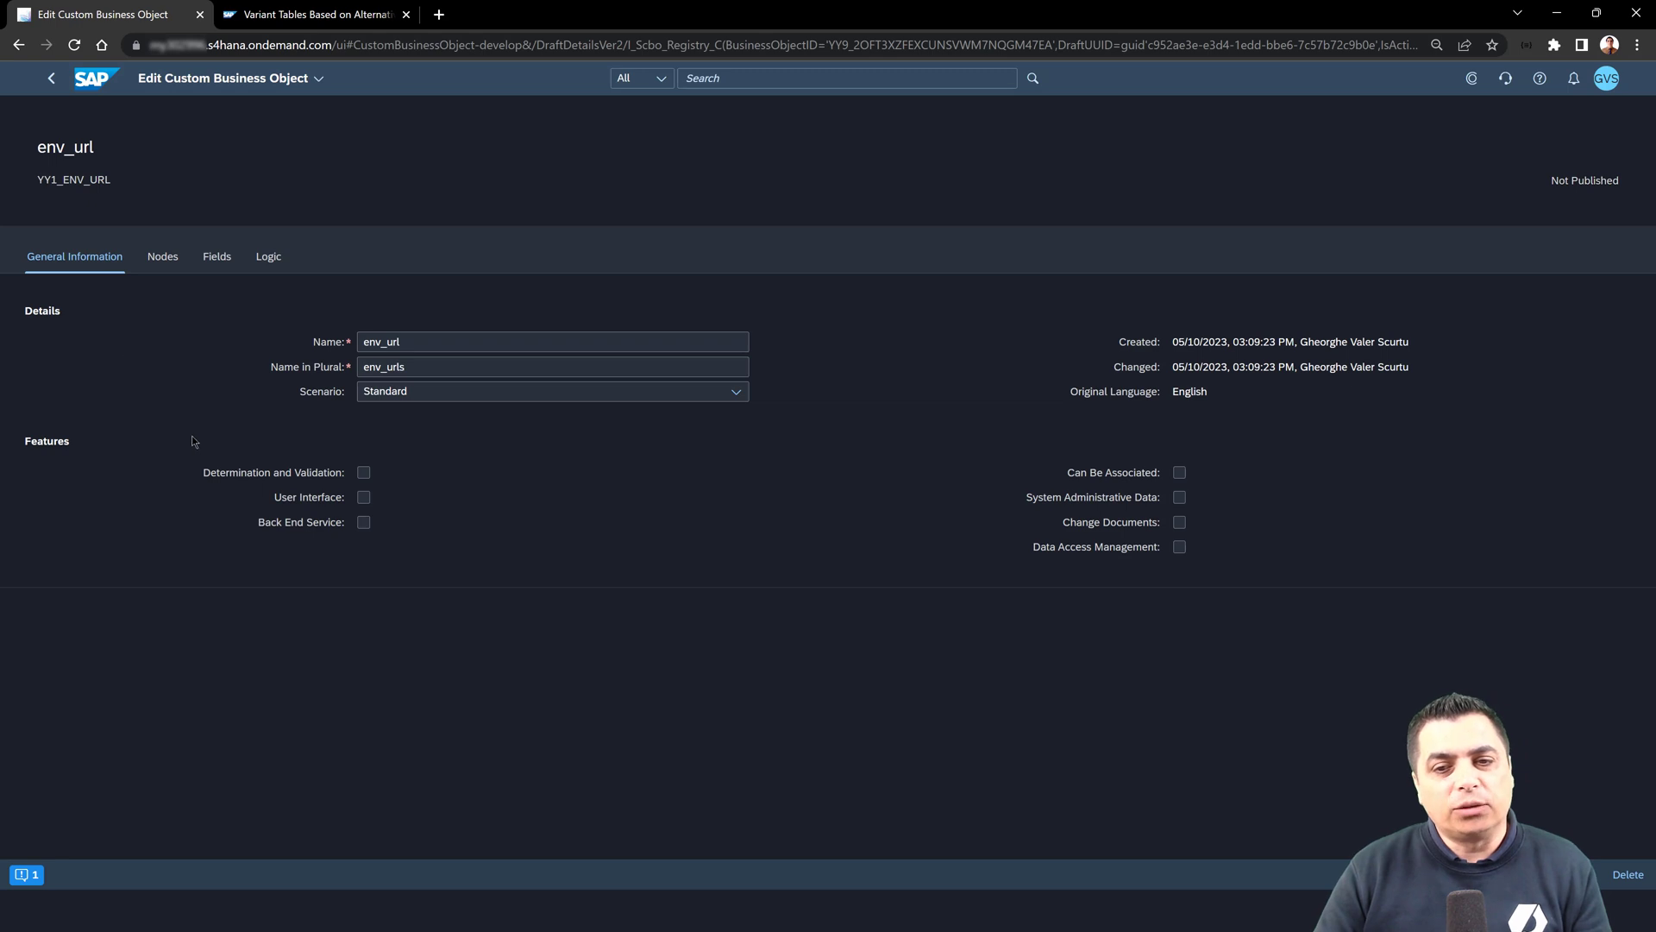
pyautogui.click(364, 501)
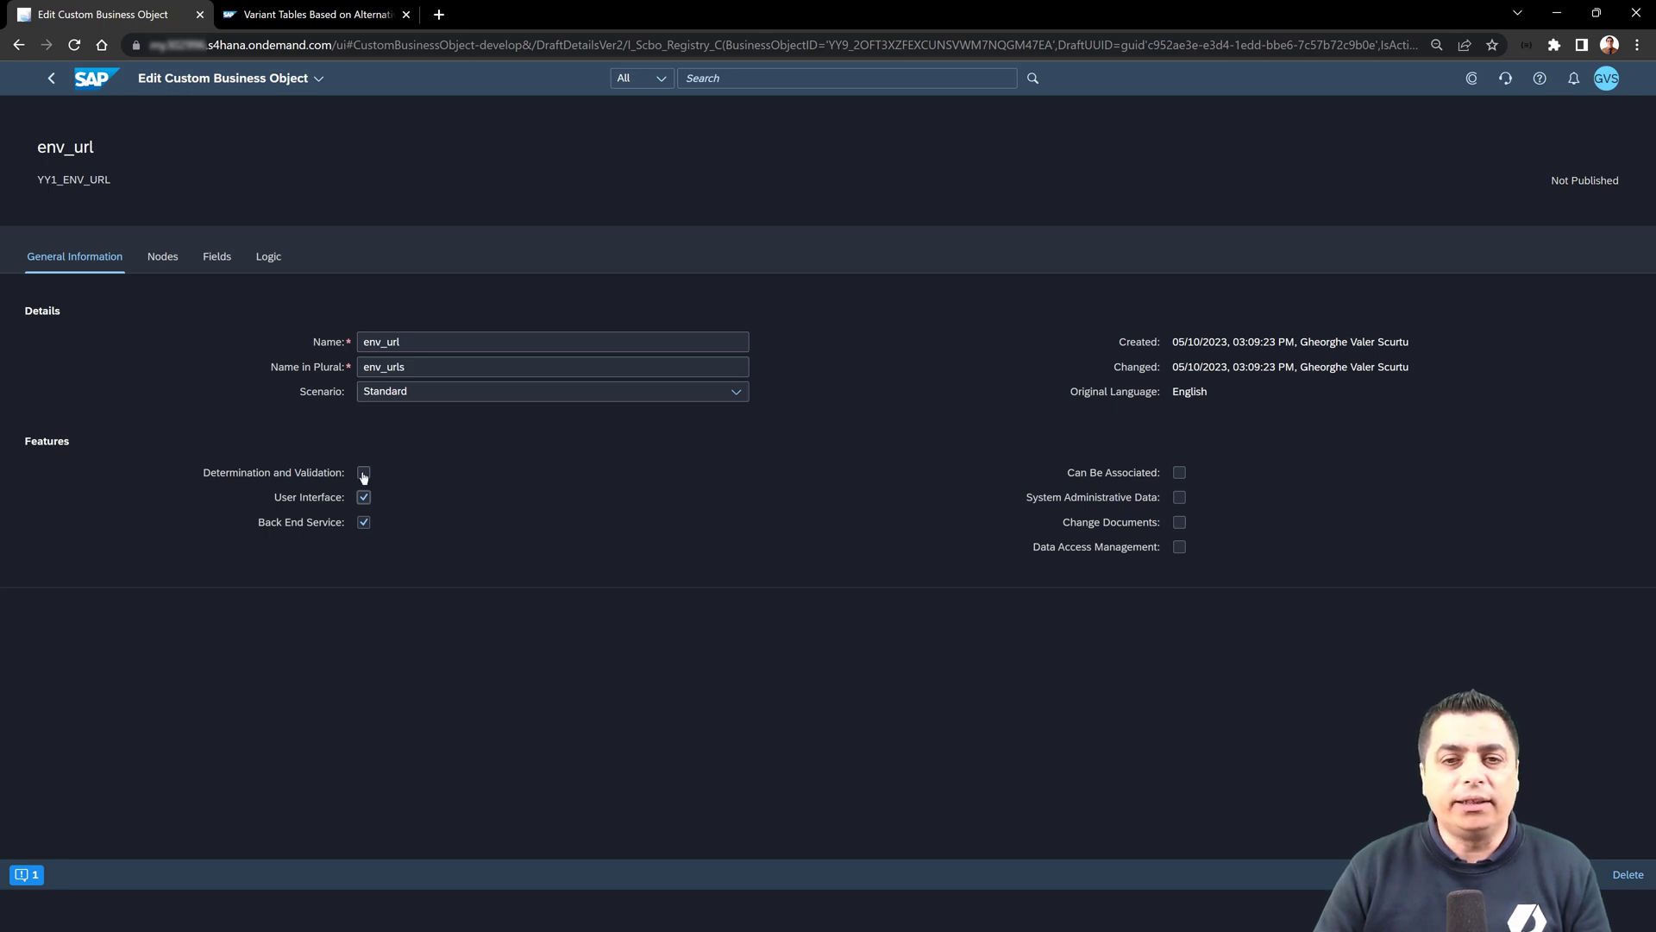
pyautogui.click(163, 257)
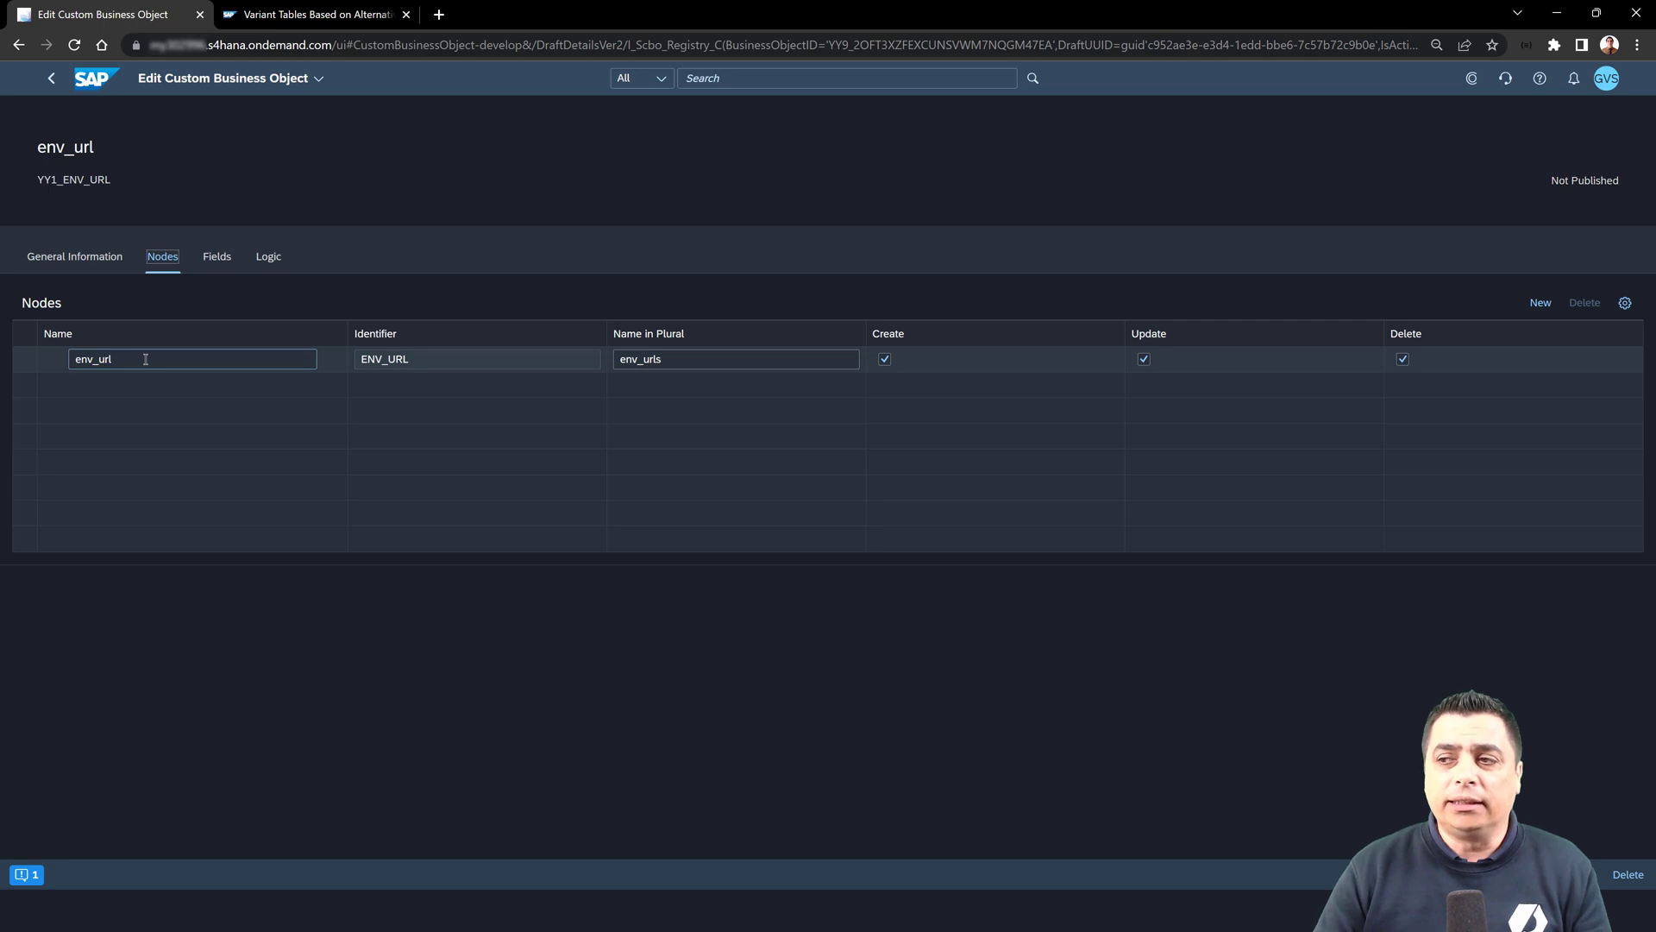
# Step: Add a Node002 node, delete it again, and go back to General Information
pyautogui.click(1540, 303)
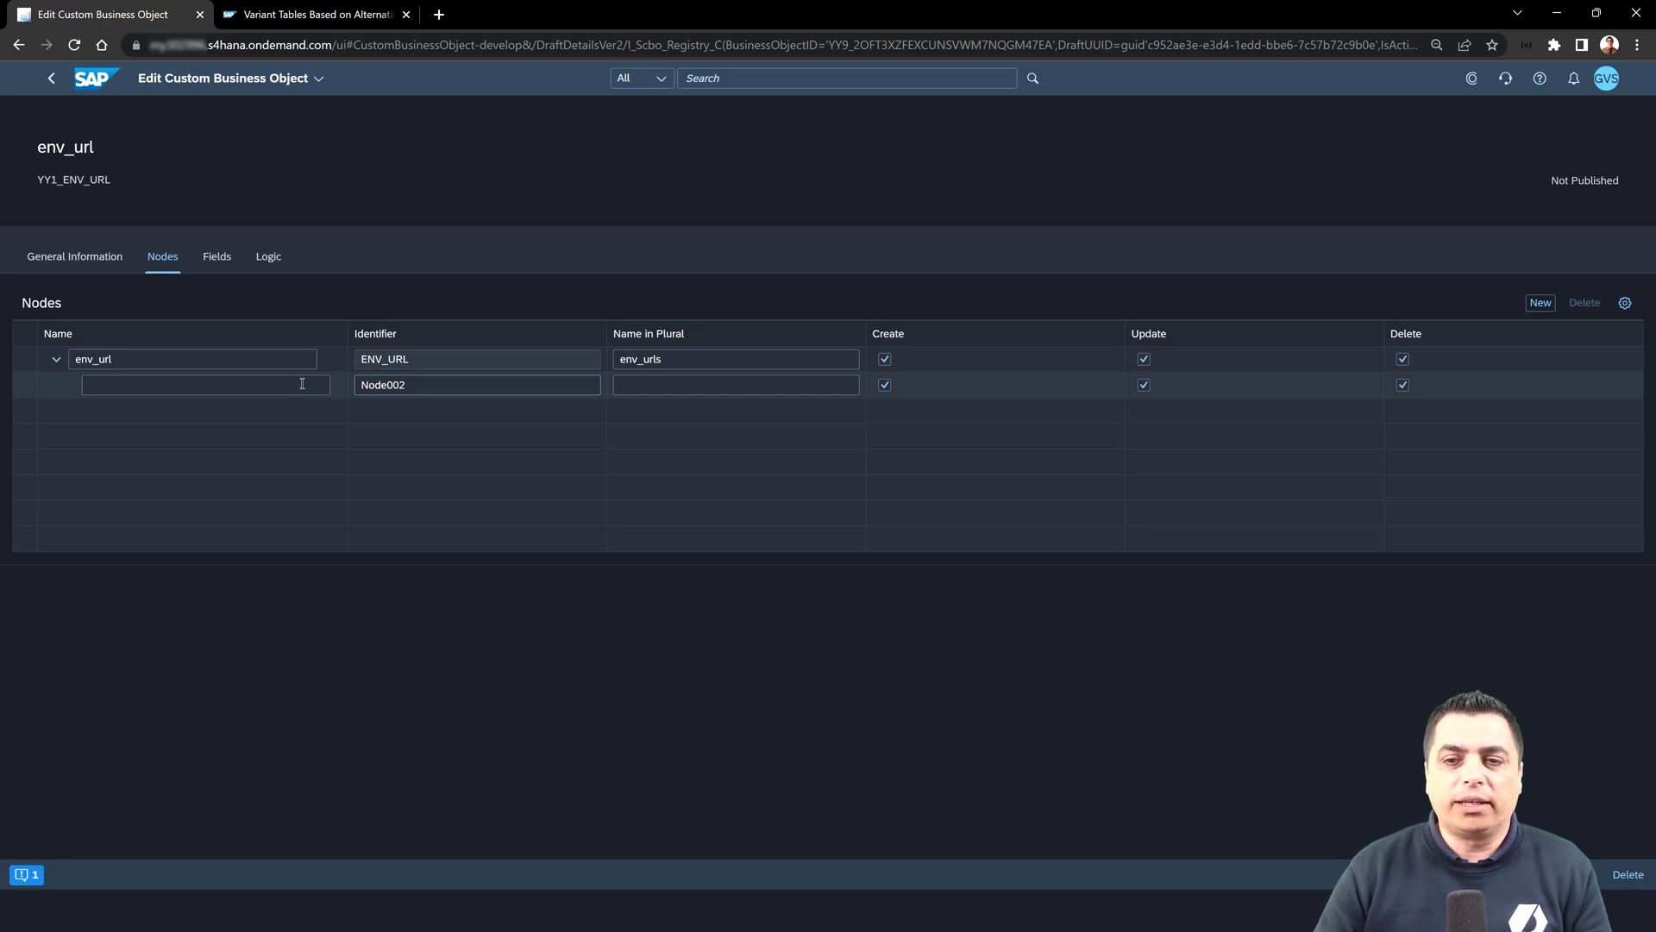
pyautogui.click(302, 384)
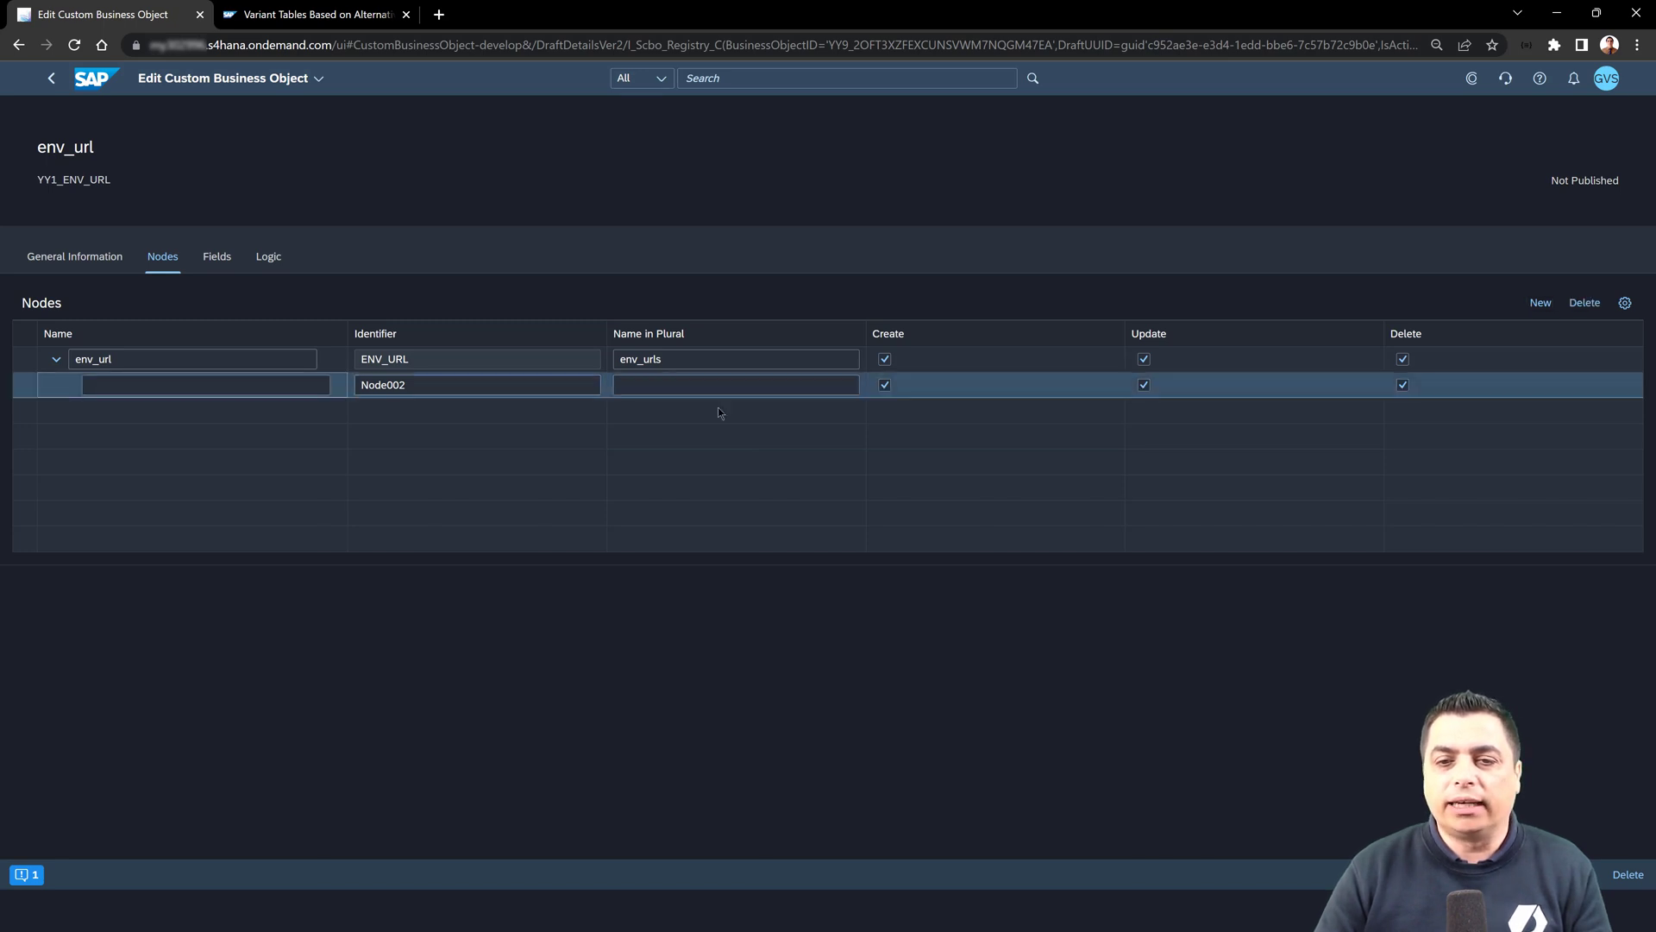
pyautogui.click(1585, 303)
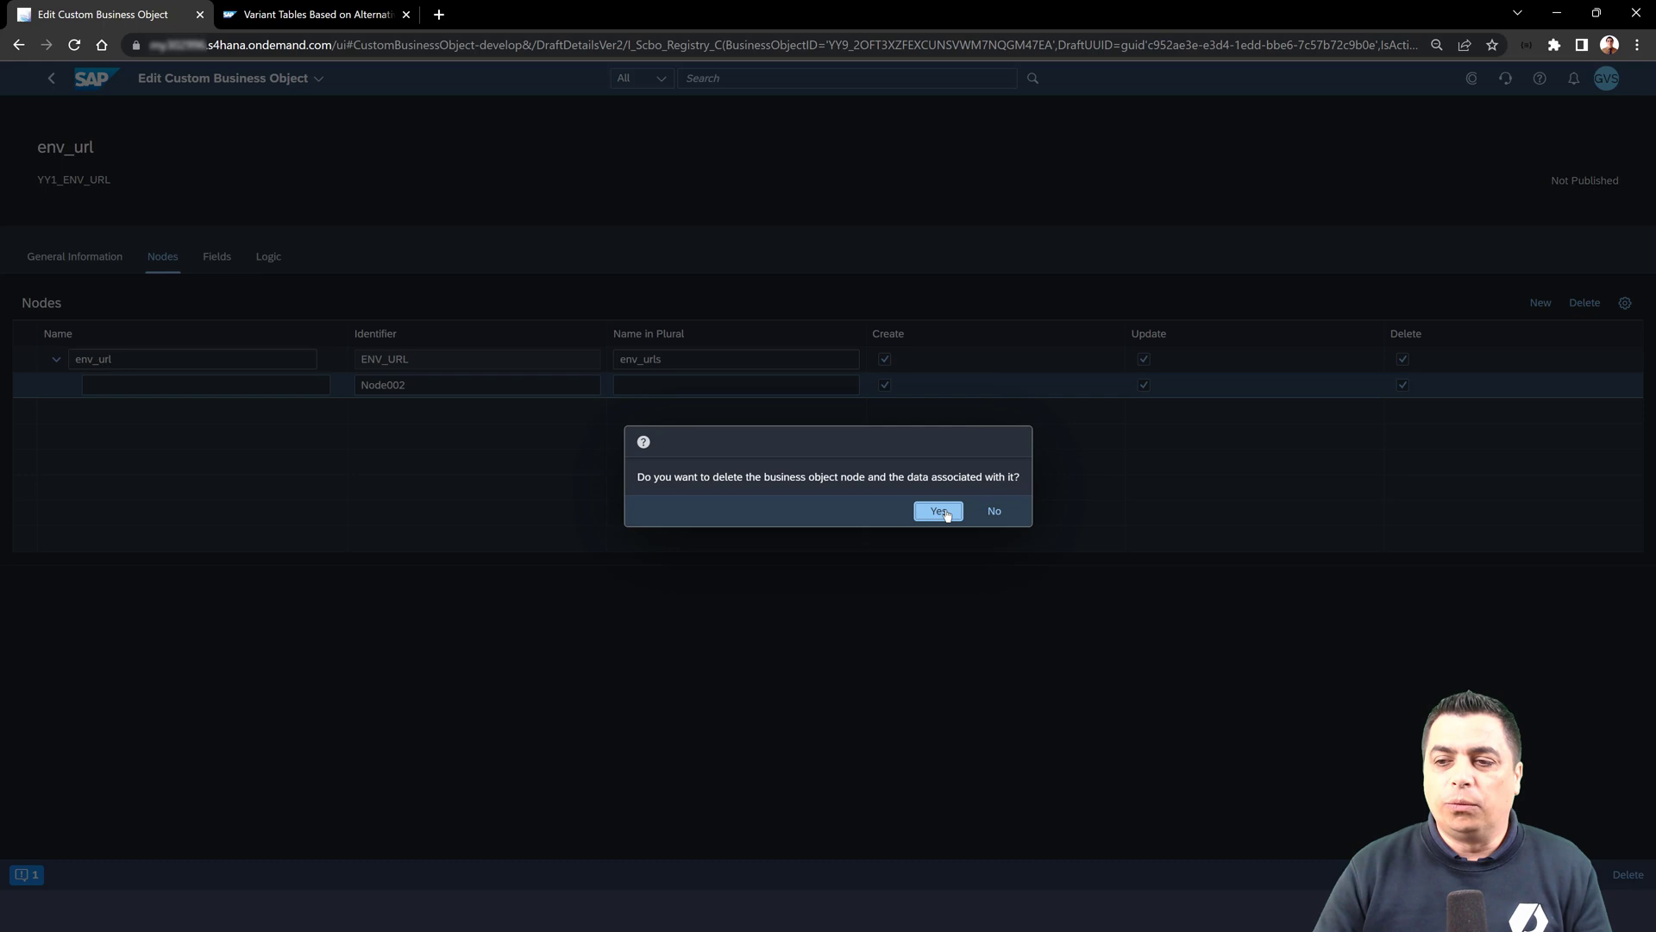
pyautogui.click(939, 510)
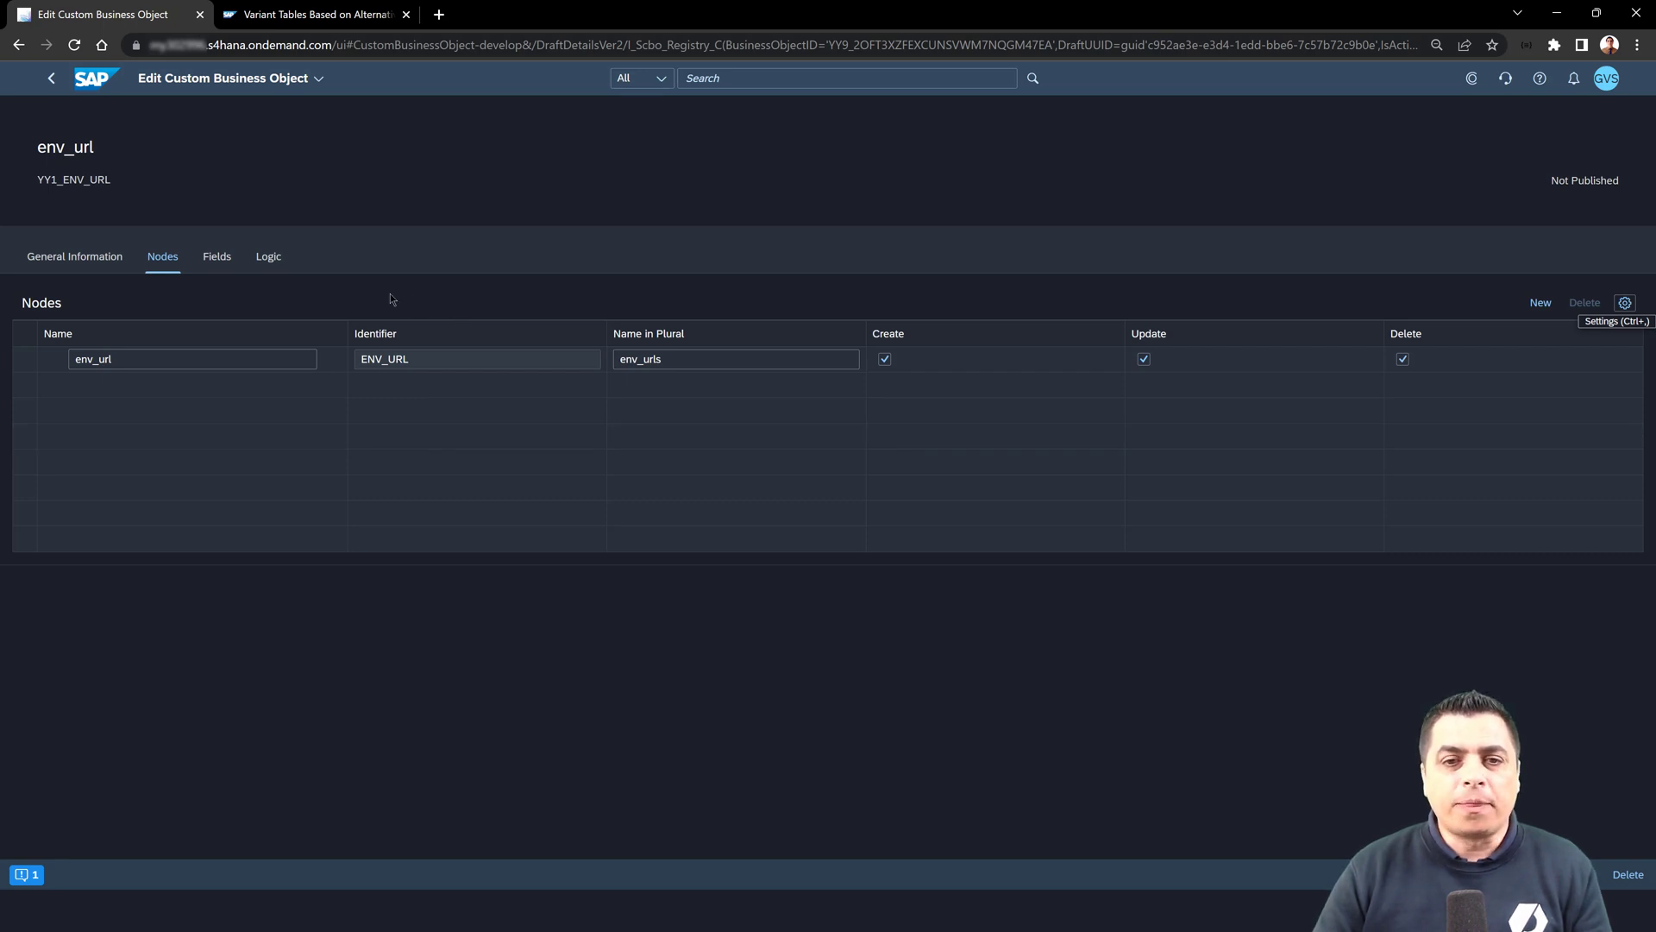
pyautogui.click(110, 259)
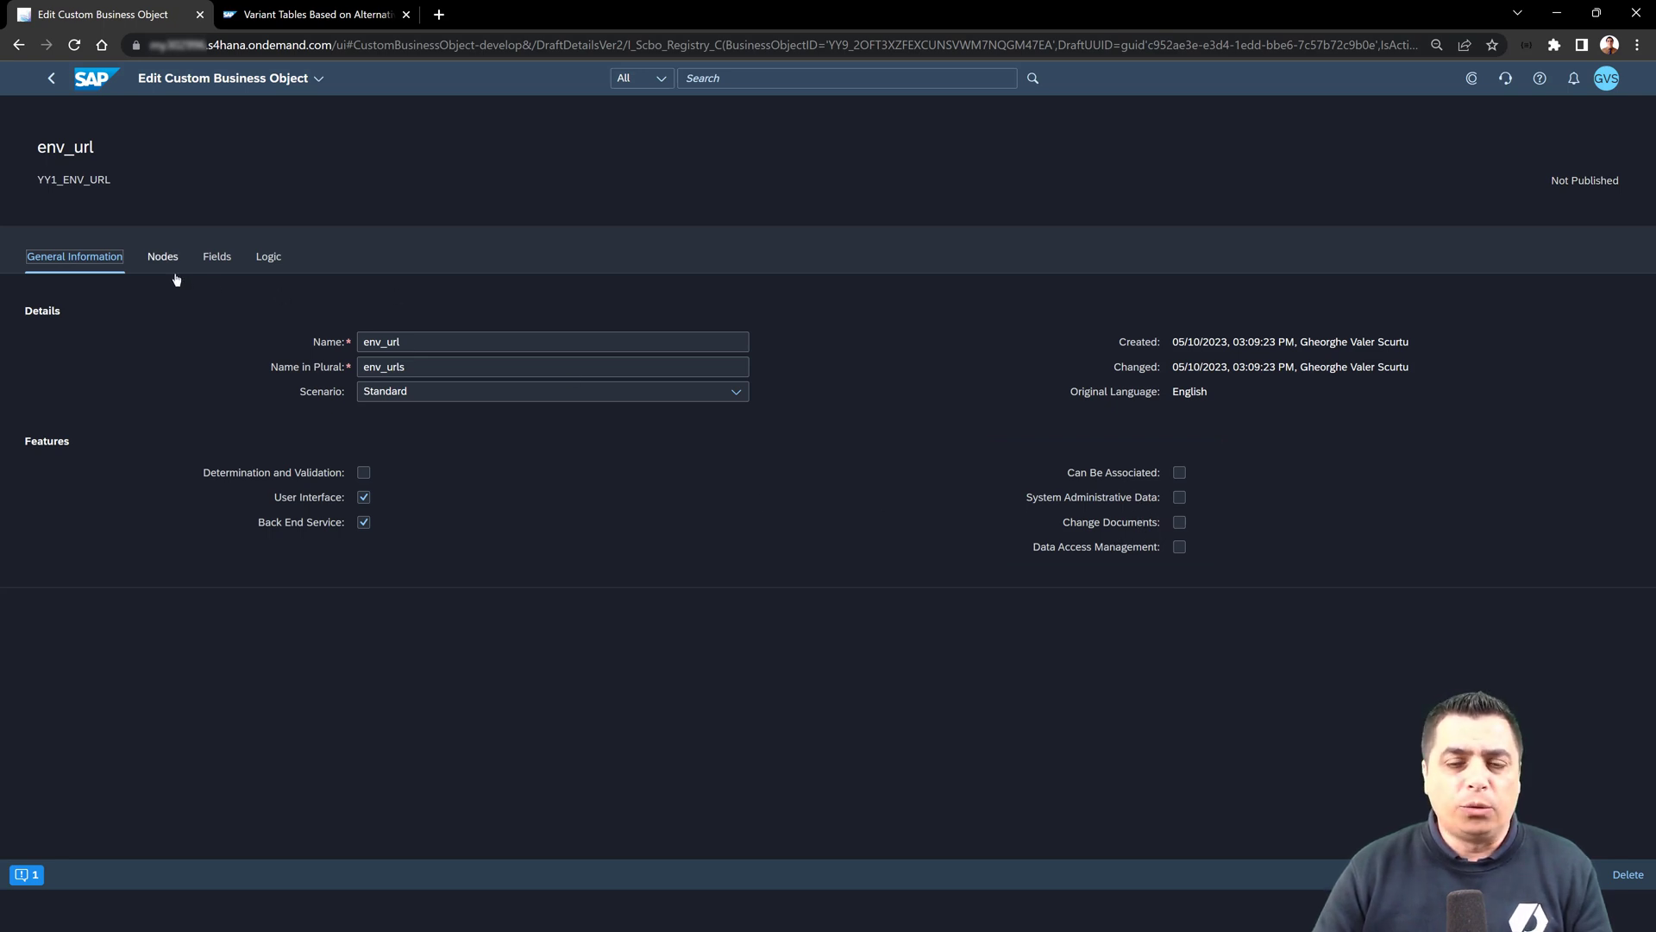
pyautogui.click(216, 258)
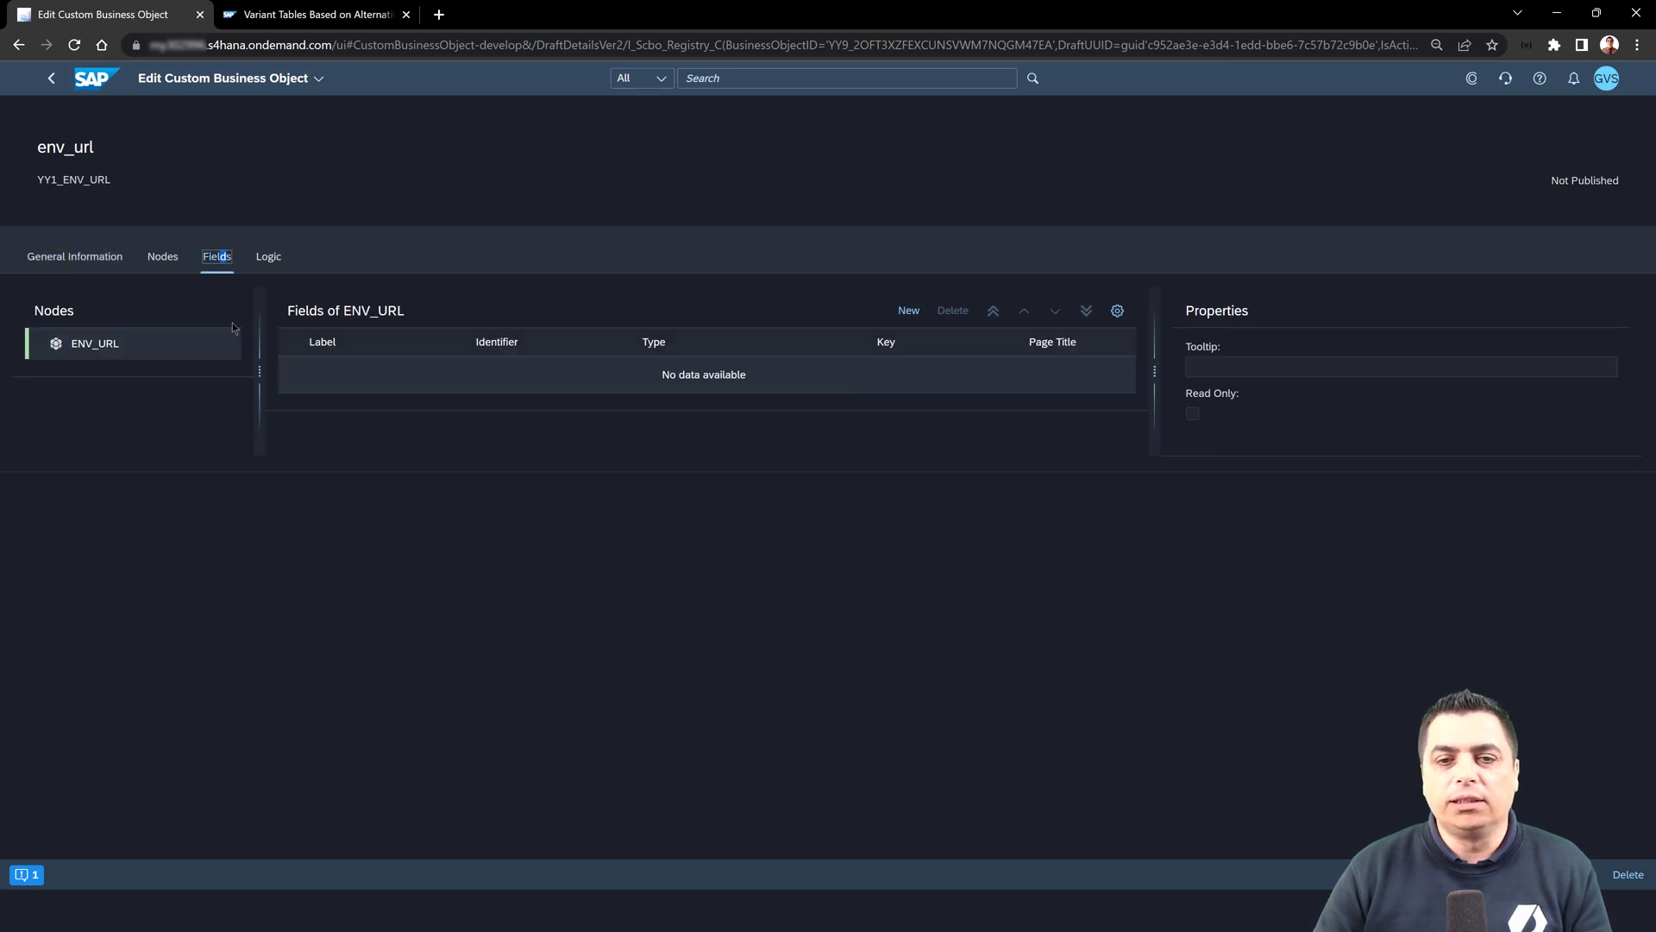
pyautogui.click(908, 313)
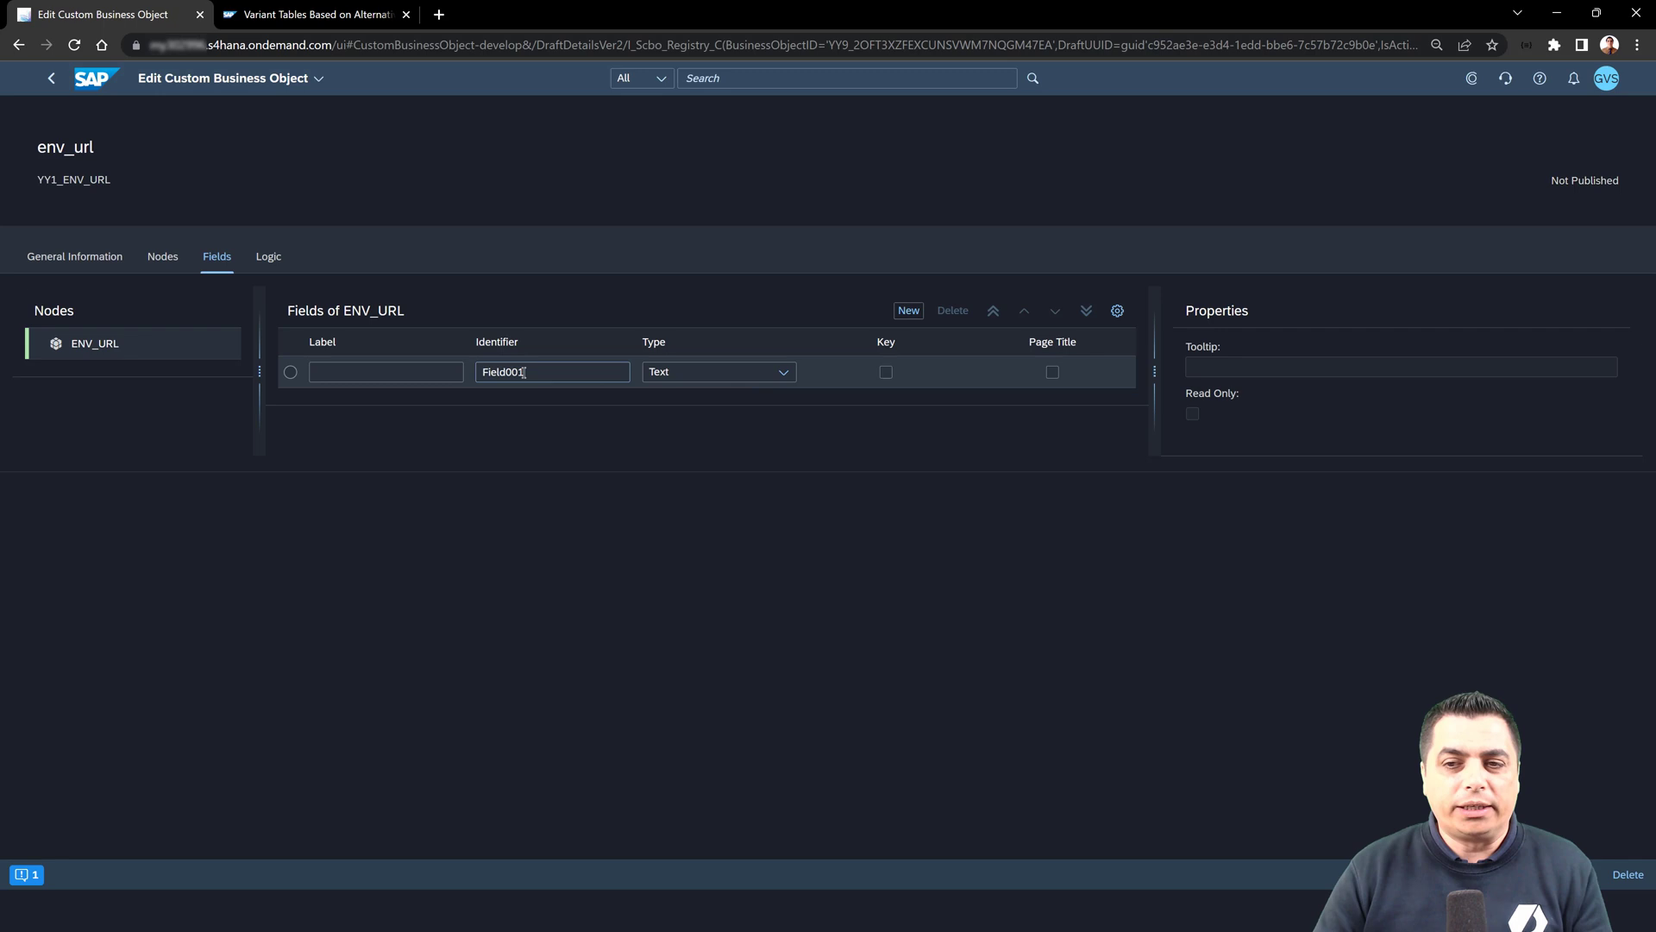
pyautogui.click(461, 373)
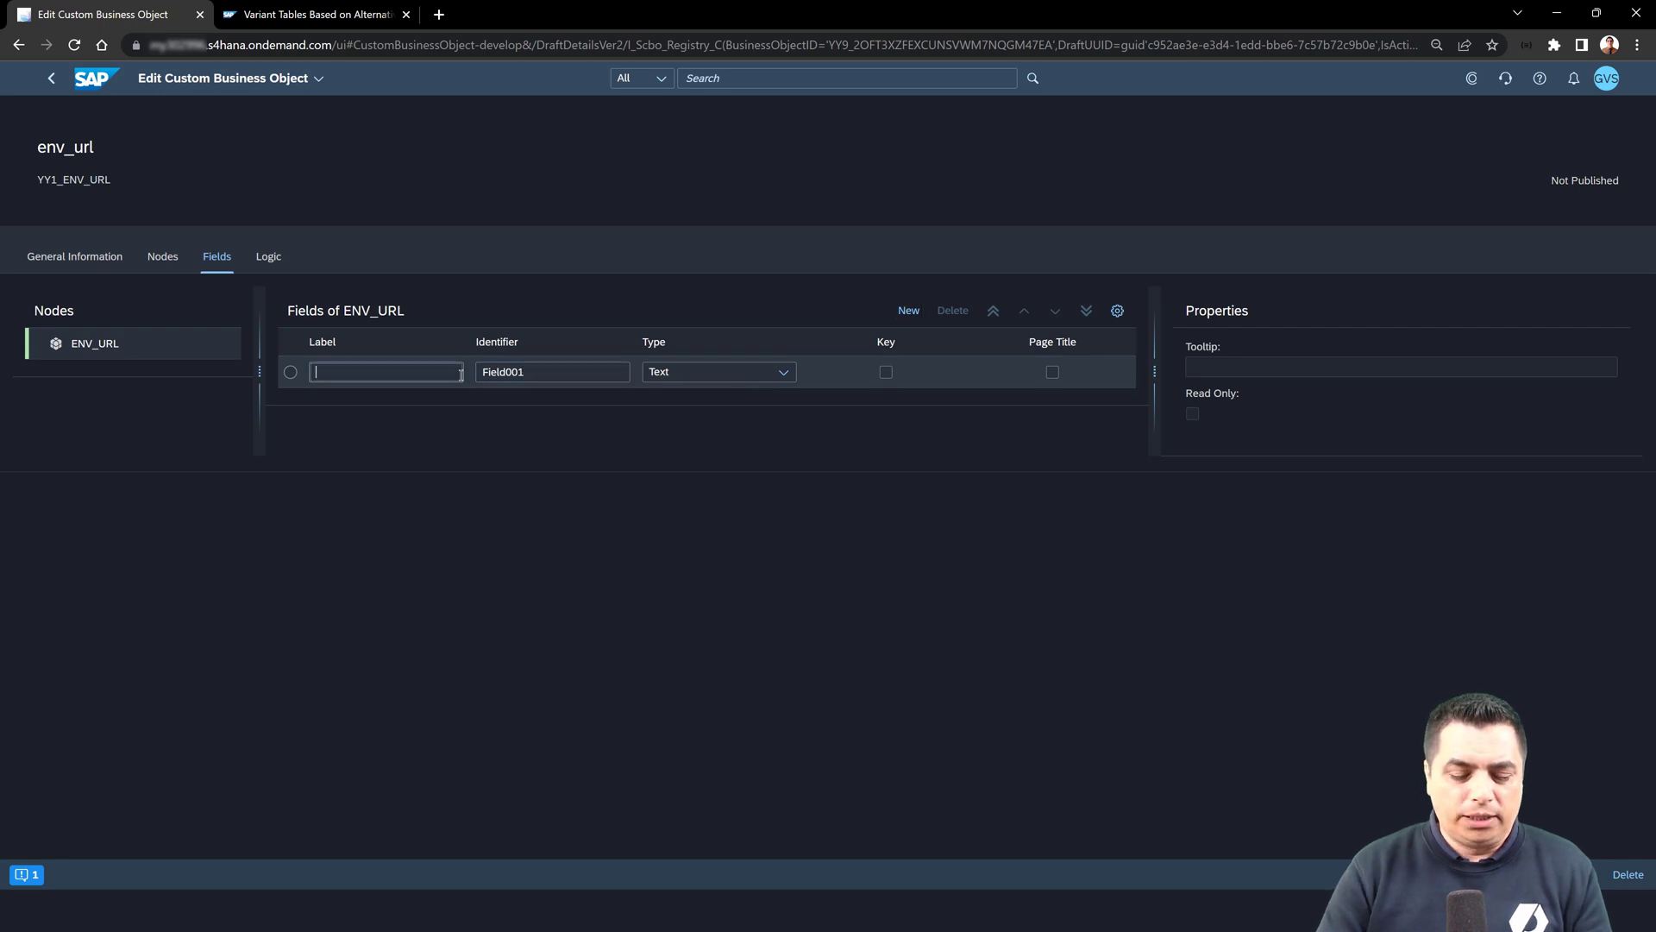
pyautogui.write('Enviroment')
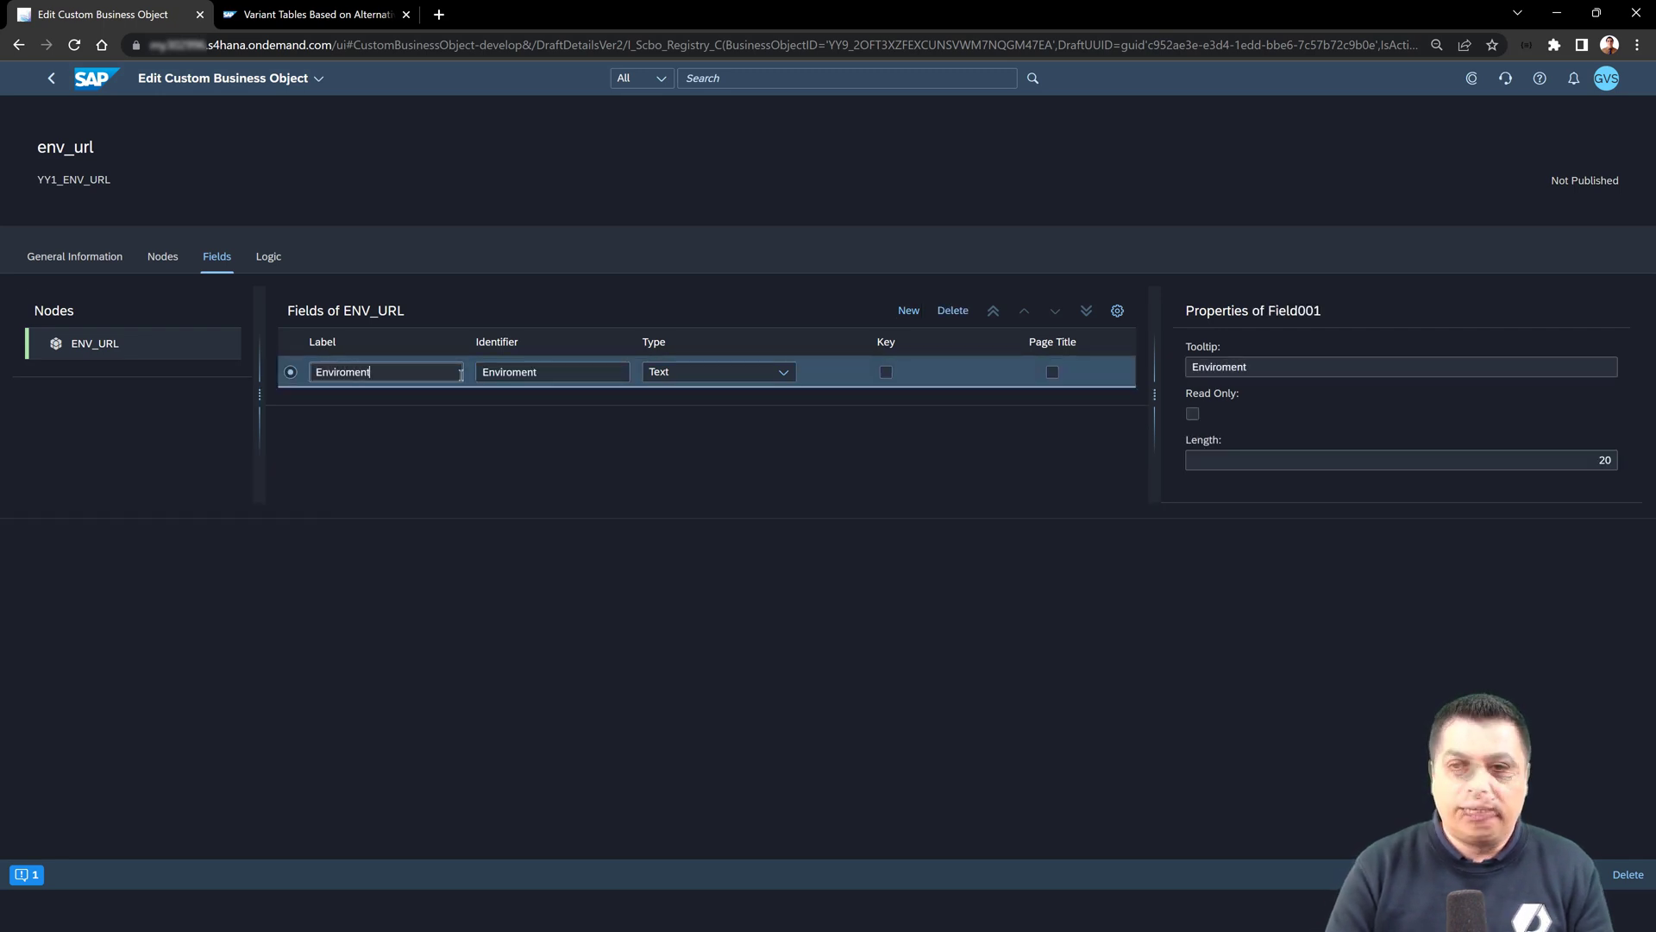
pyautogui.press('Tab')
pyautogui.write('env')
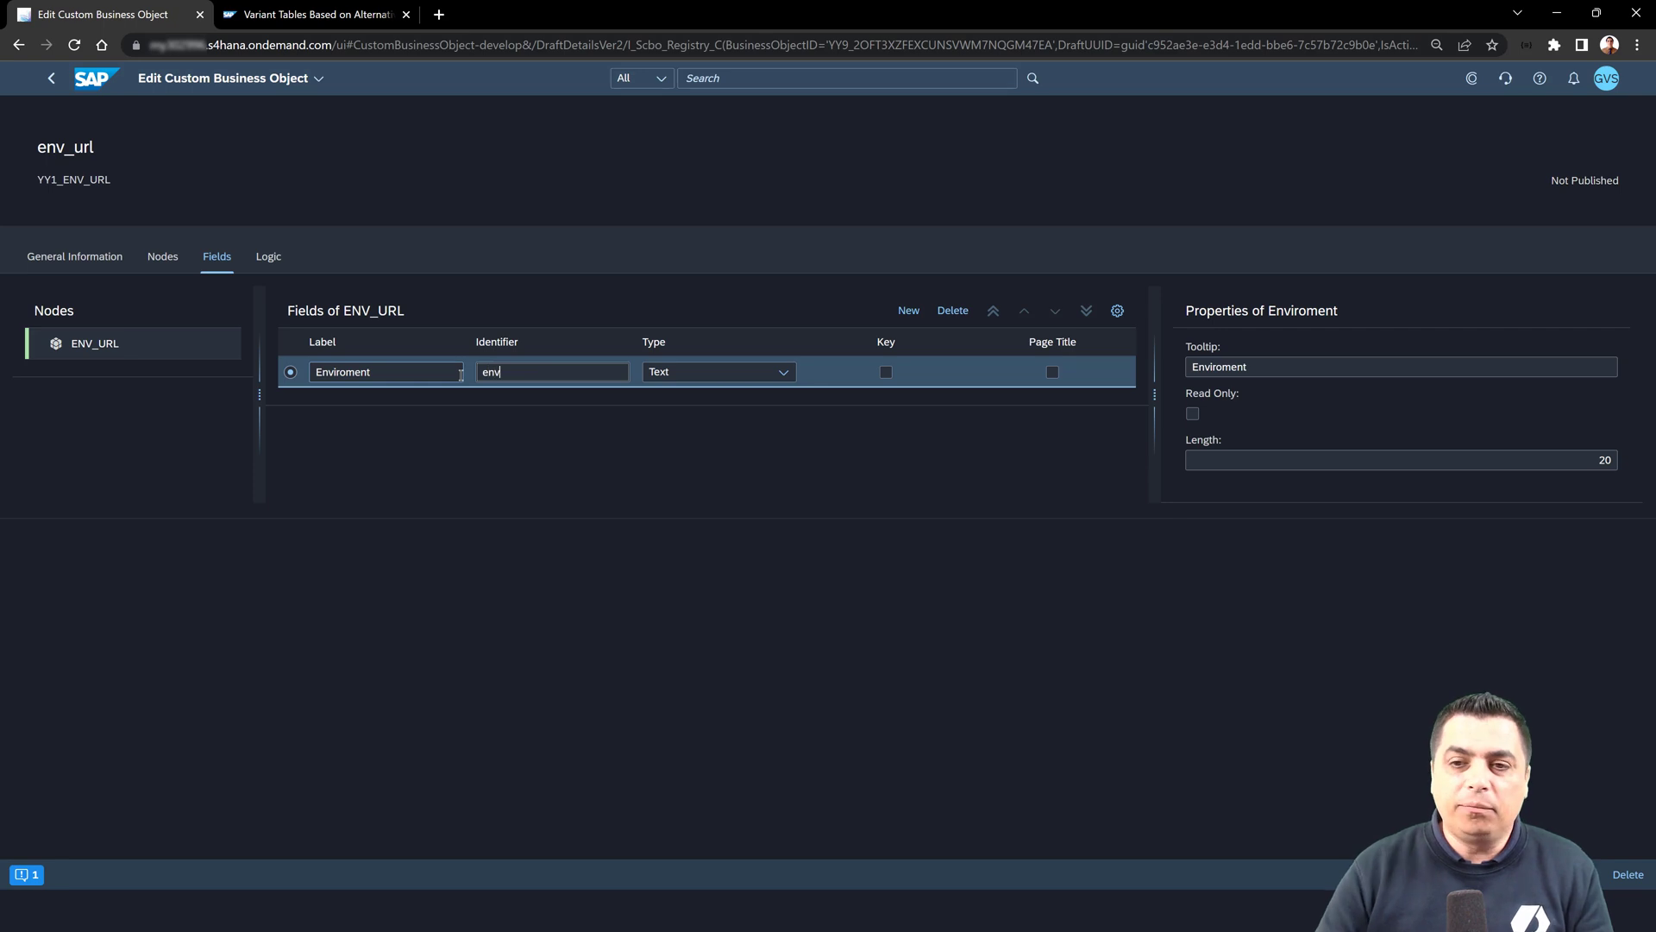
pyautogui.click(782, 373)
pyautogui.click(683, 649)
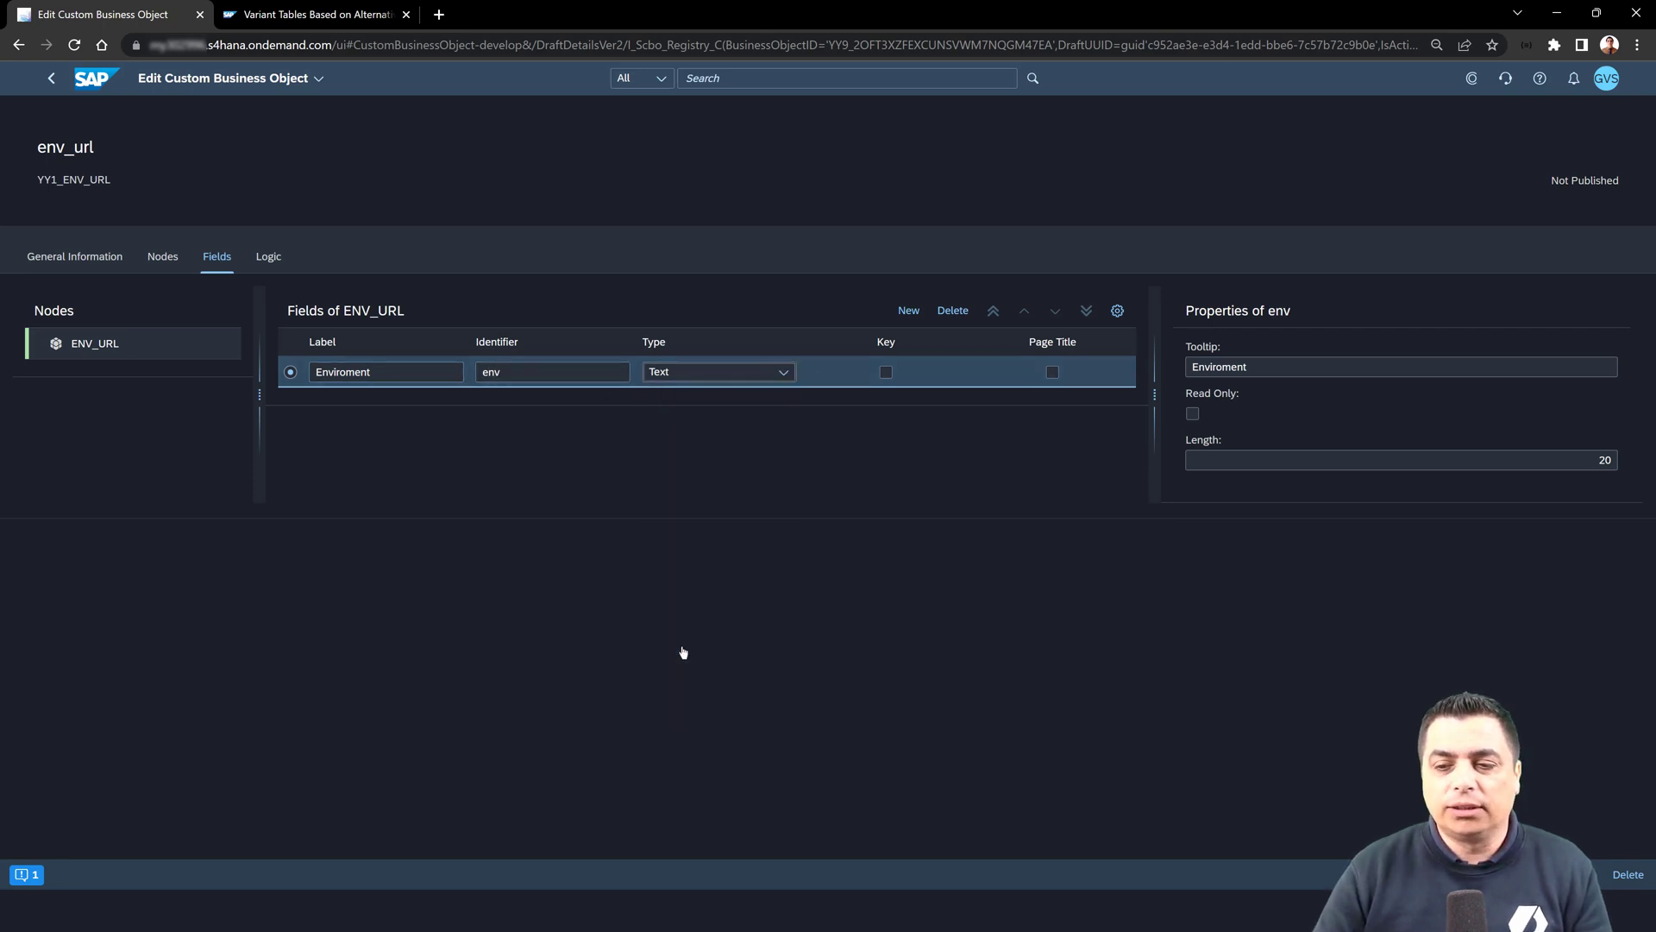
pyautogui.click(886, 373)
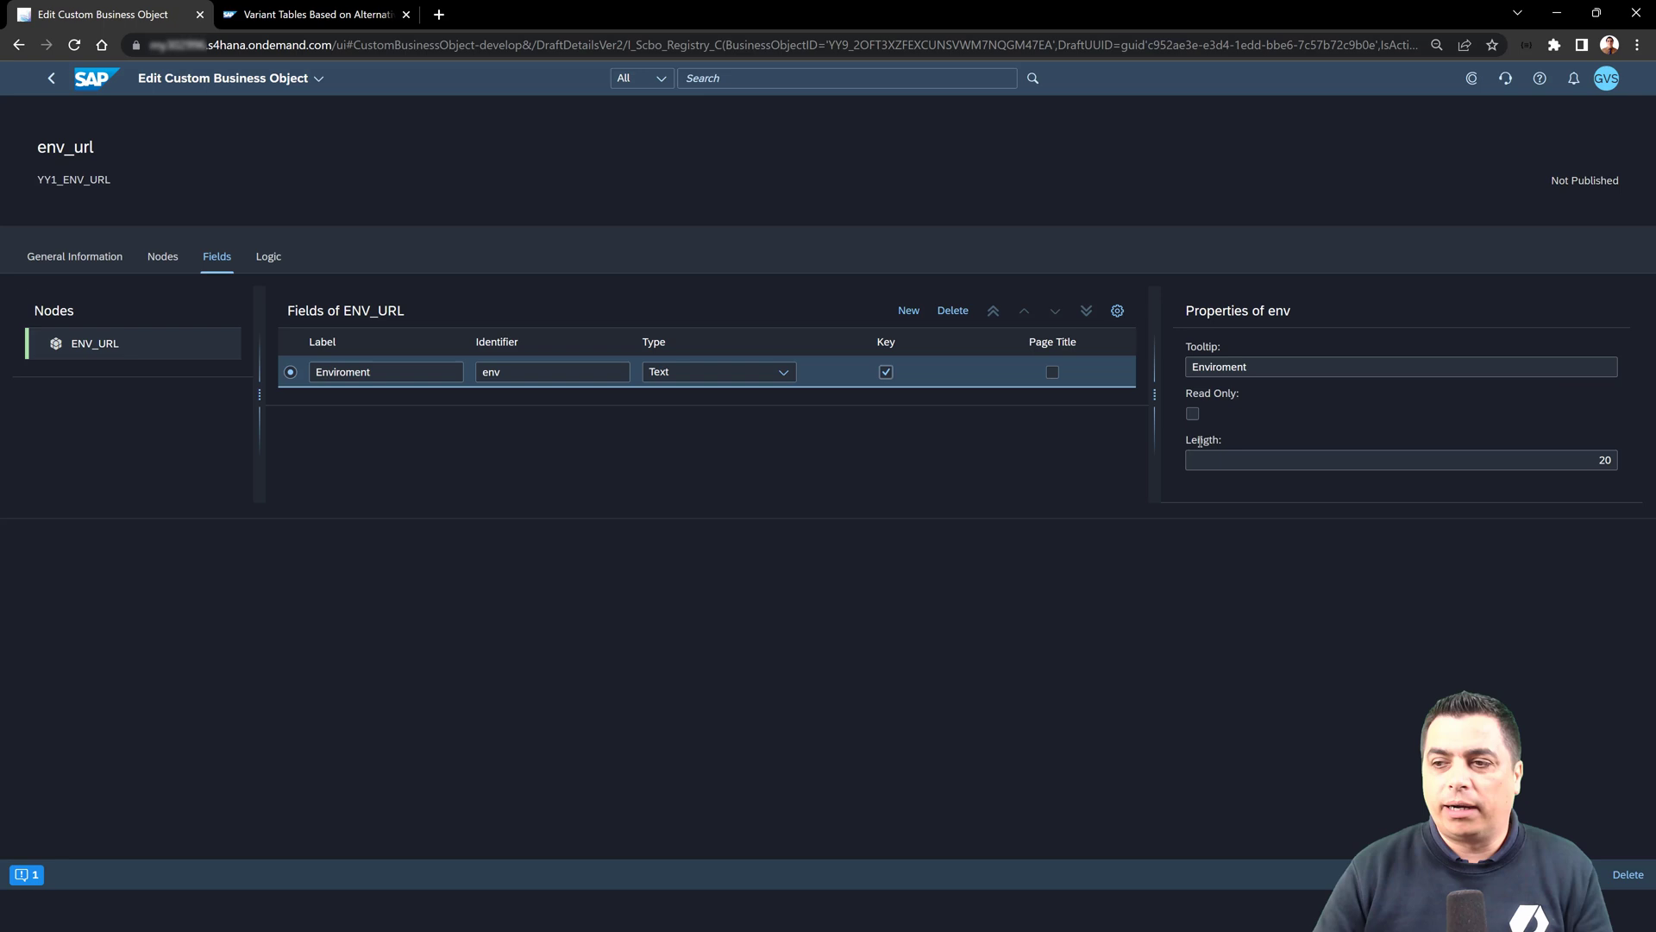
pyautogui.moveTo(1575, 459); pyautogui.dragTo(1616, 460)
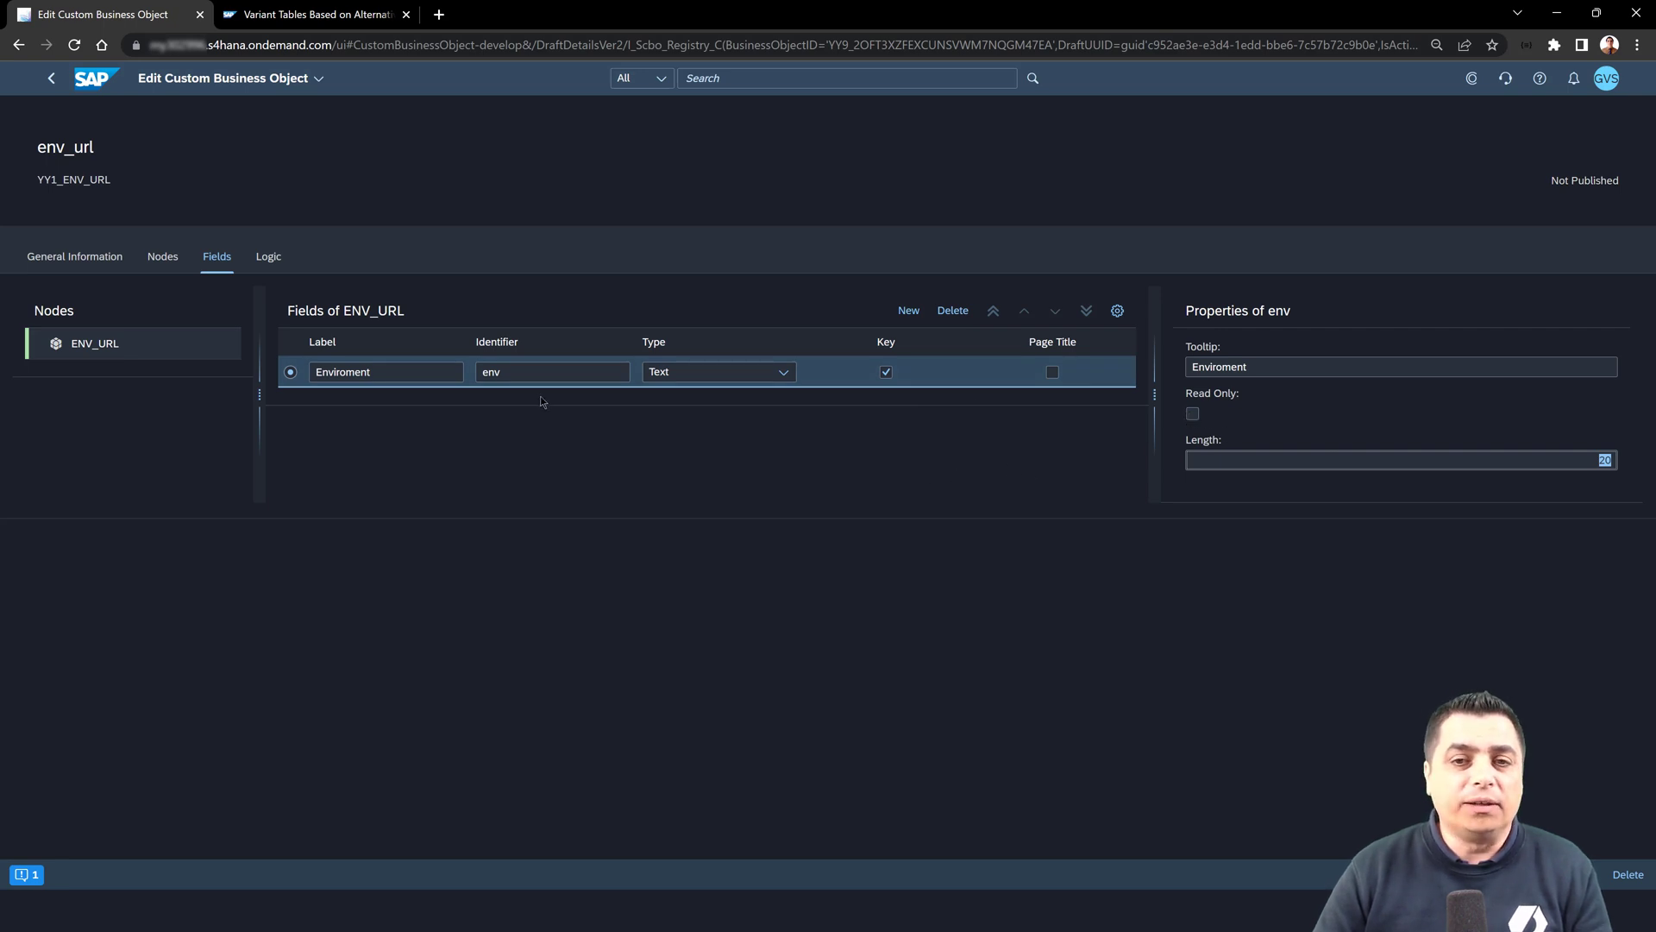
# Step: Keep the env field length at 20, enable Determination and Validation, and review the Logic actions
pyautogui.click(118, 275)
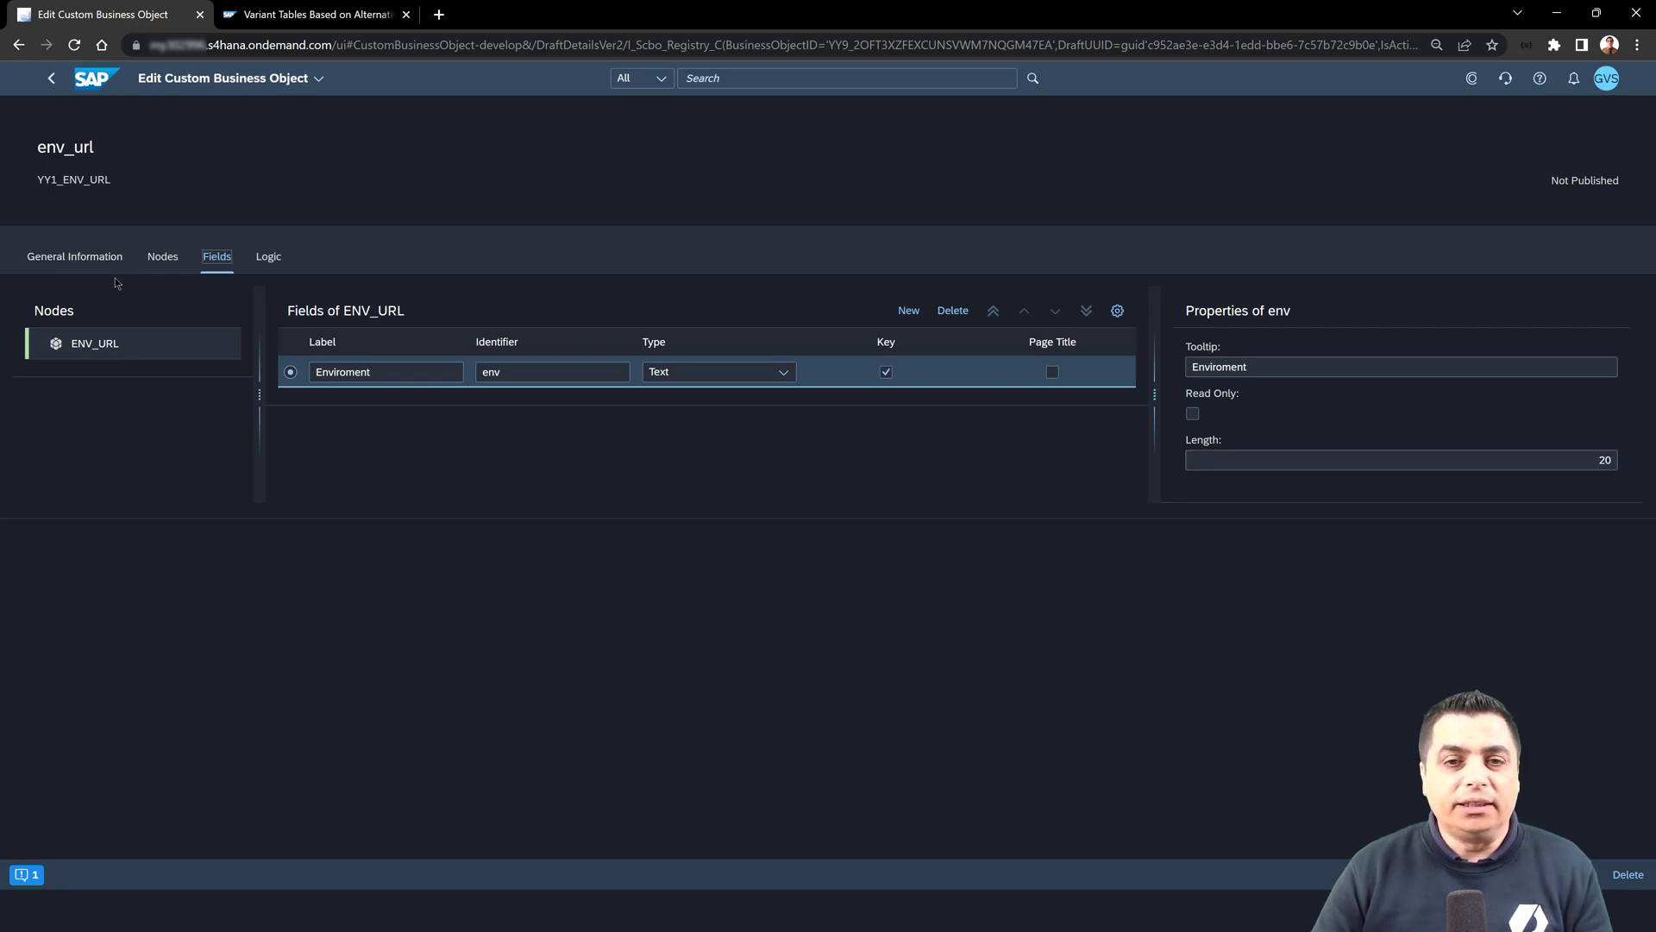
pyautogui.click(105, 263)
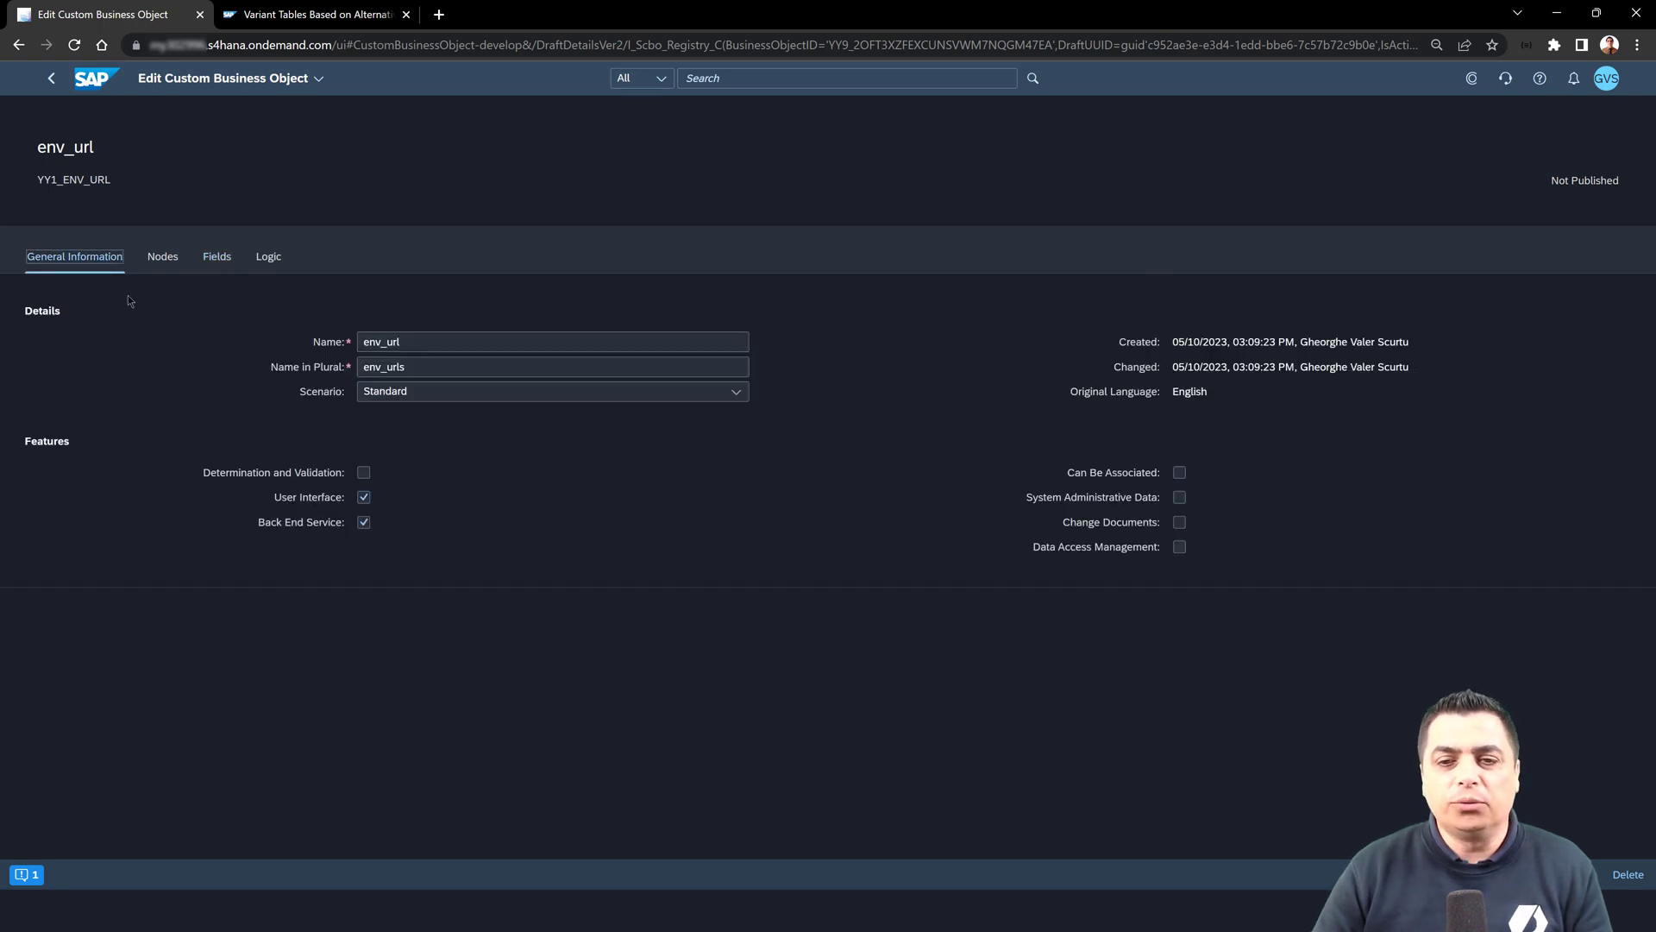
pyautogui.click(363, 473)
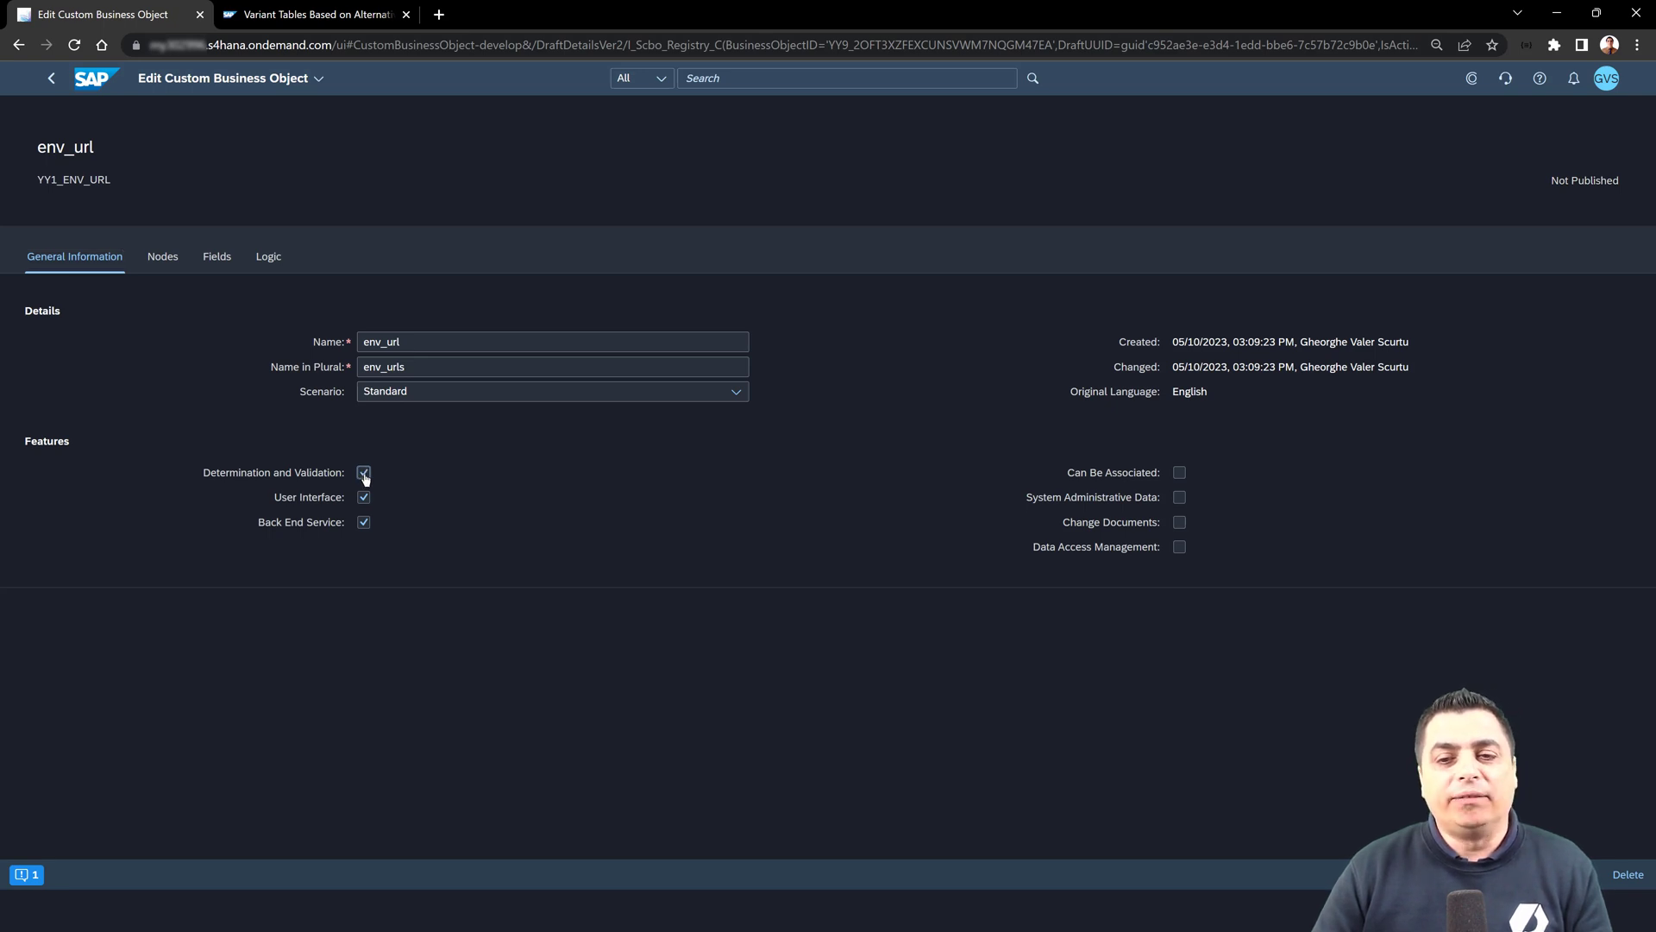
pyautogui.click(268, 257)
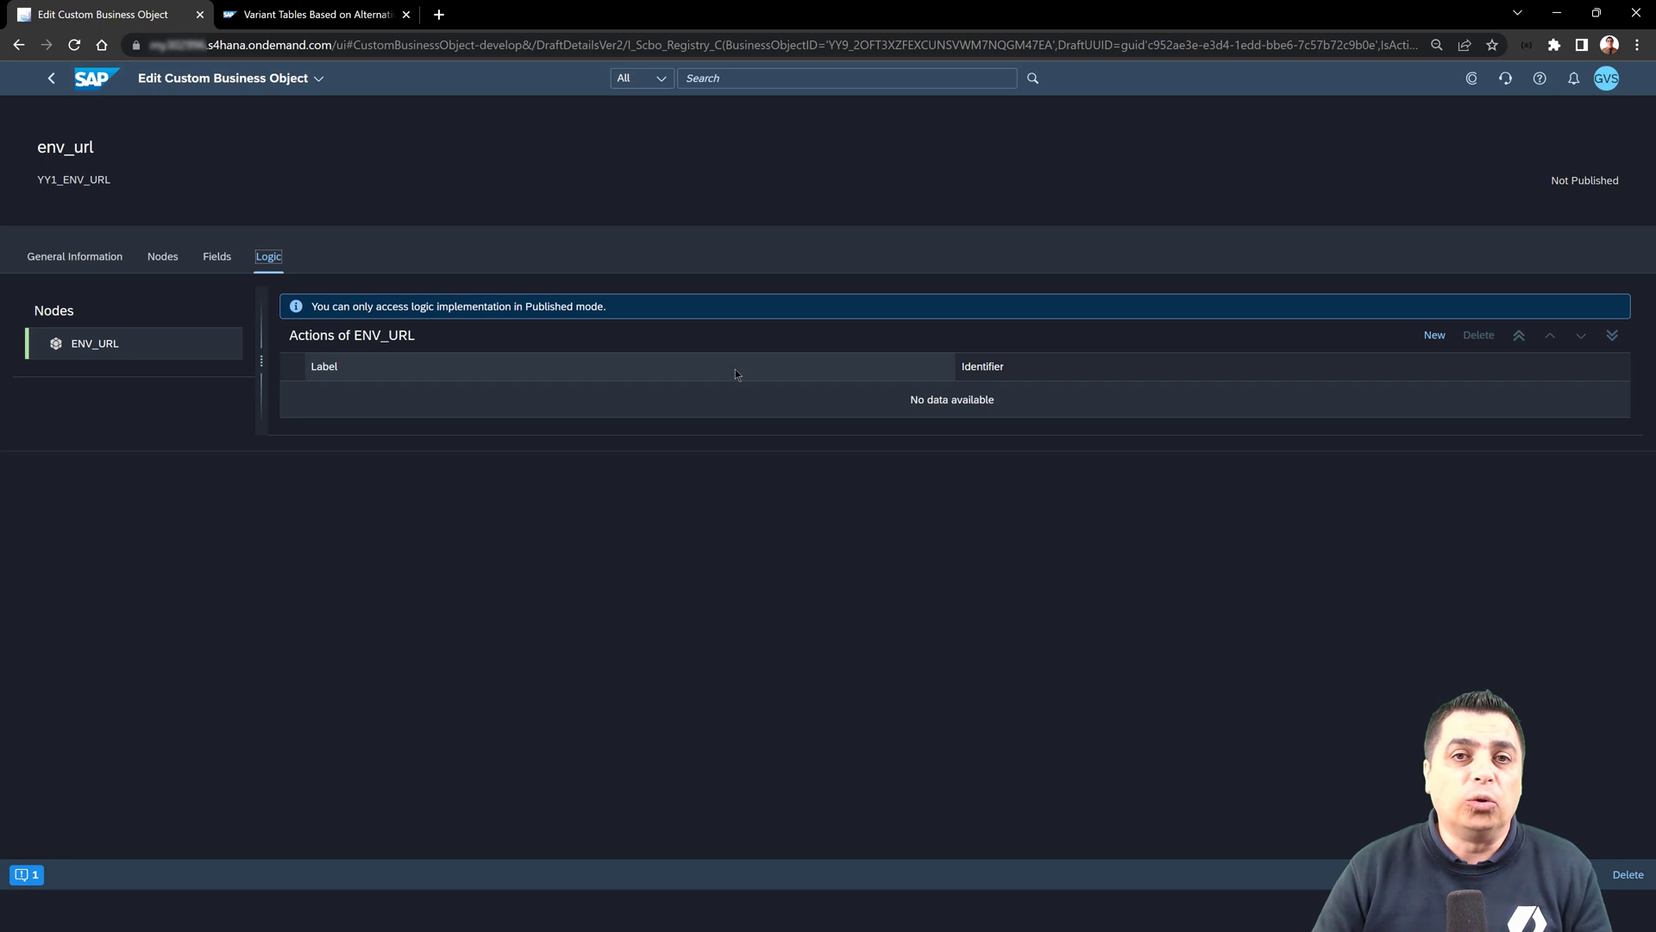
# Step: Turn Determination and Validation back off and add a new field, Field002, to ENV_URL
pyautogui.click(226, 260)
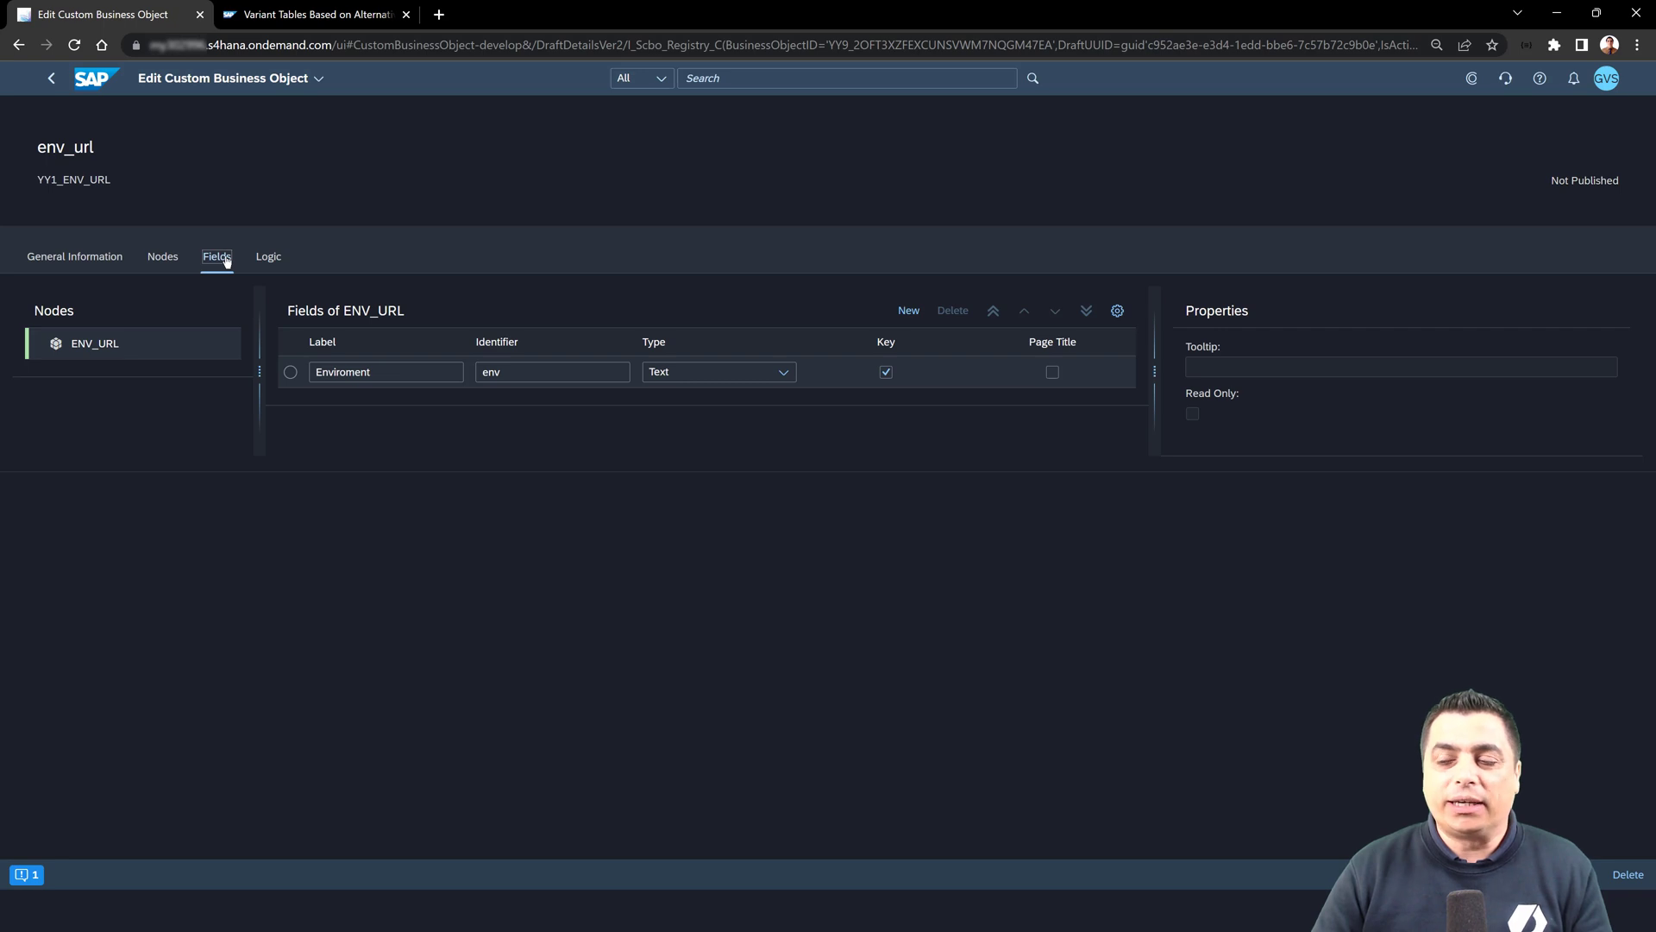
pyautogui.click(269, 257)
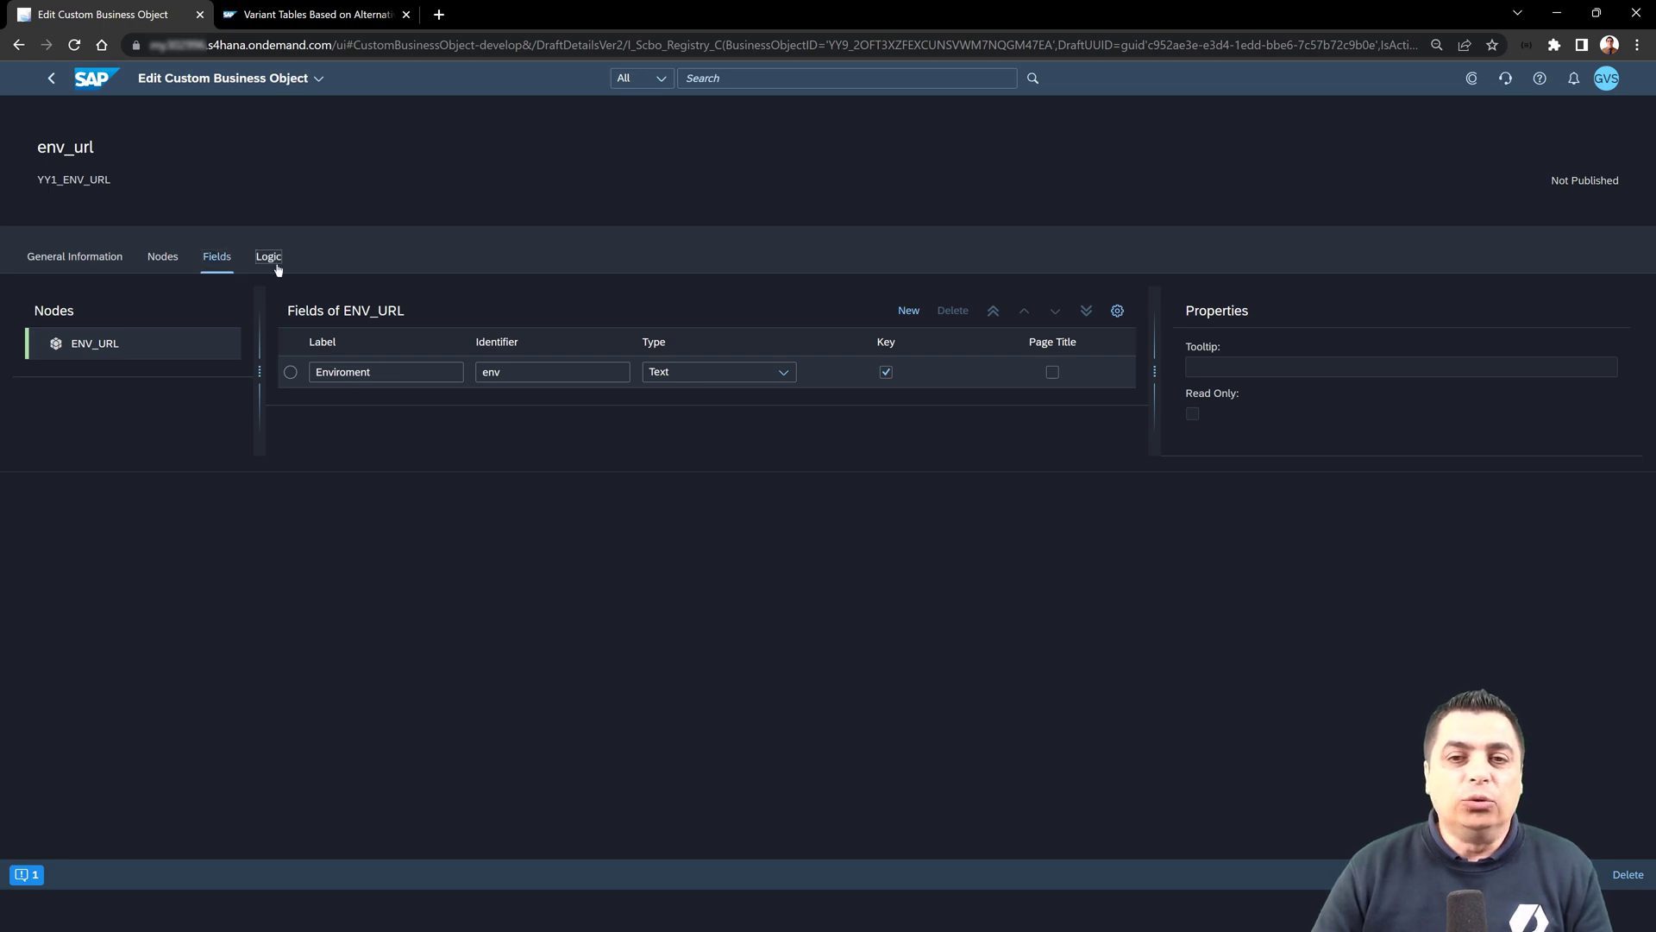
pyautogui.click(101, 258)
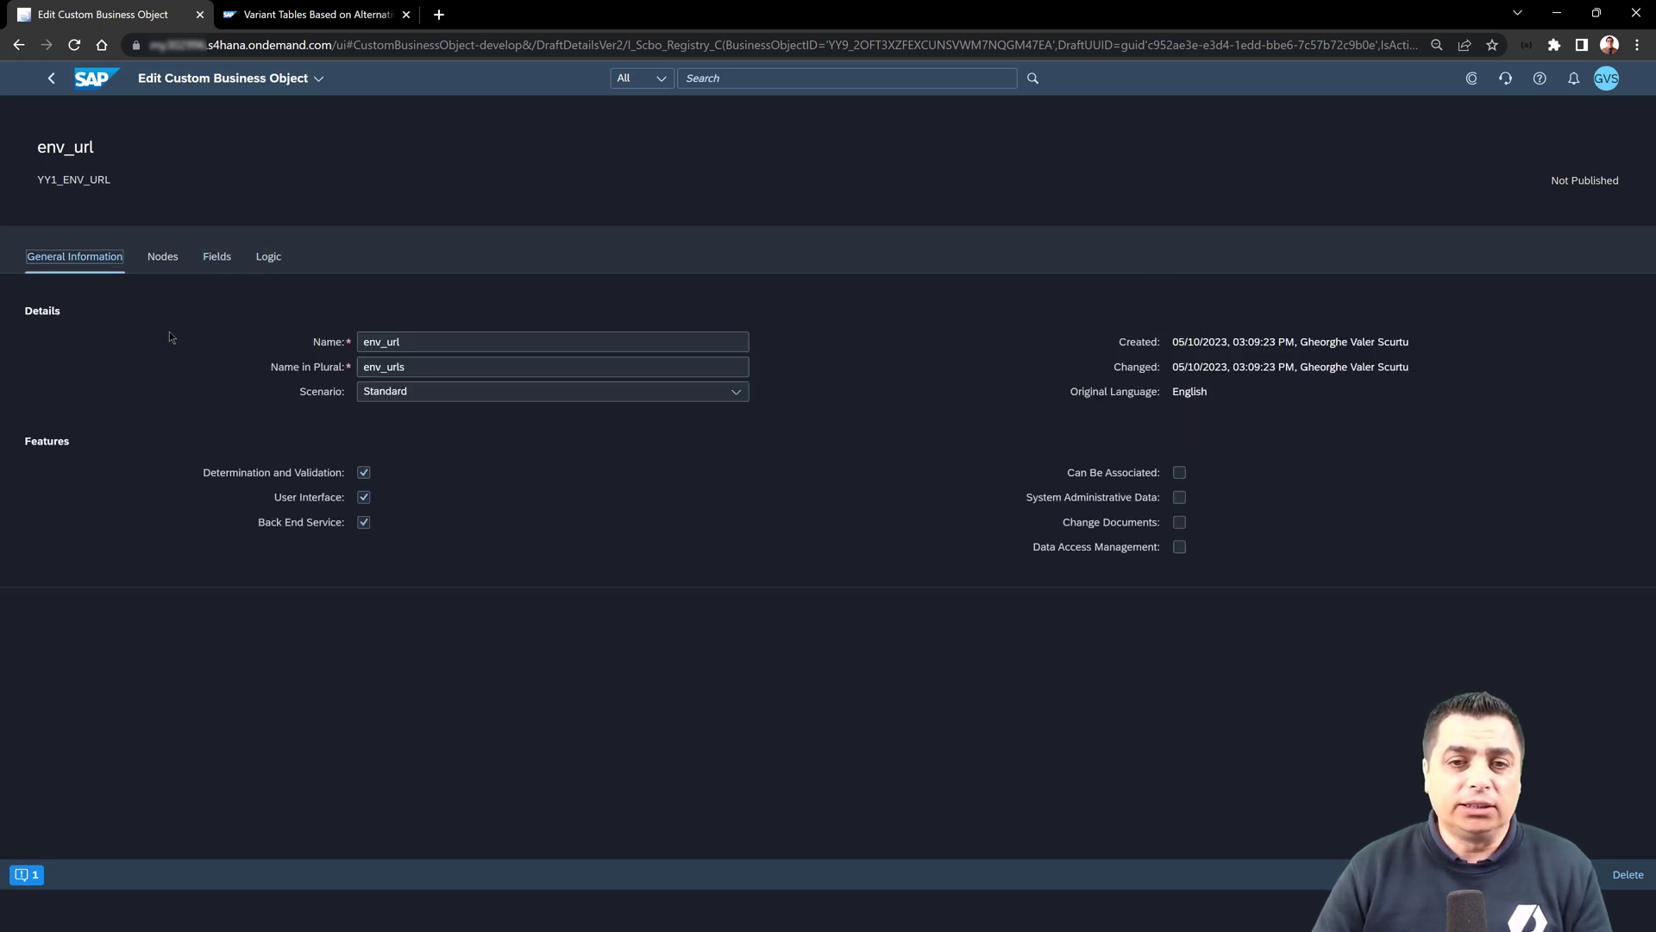
pyautogui.click(365, 476)
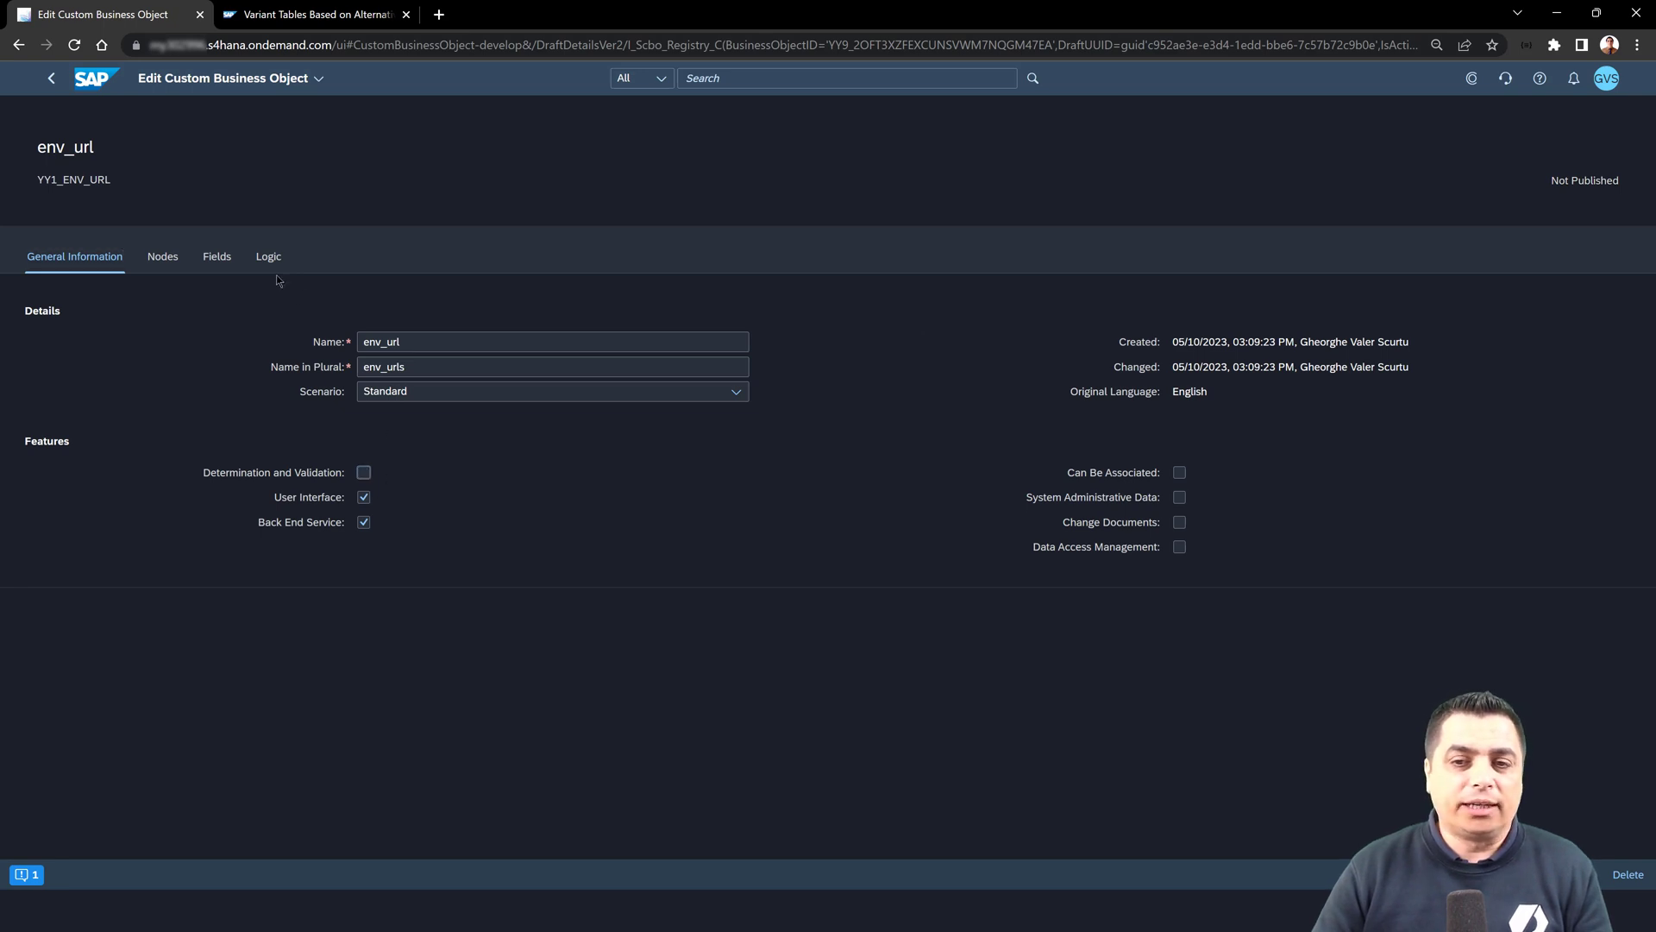
pyautogui.click(217, 256)
pyautogui.click(908, 309)
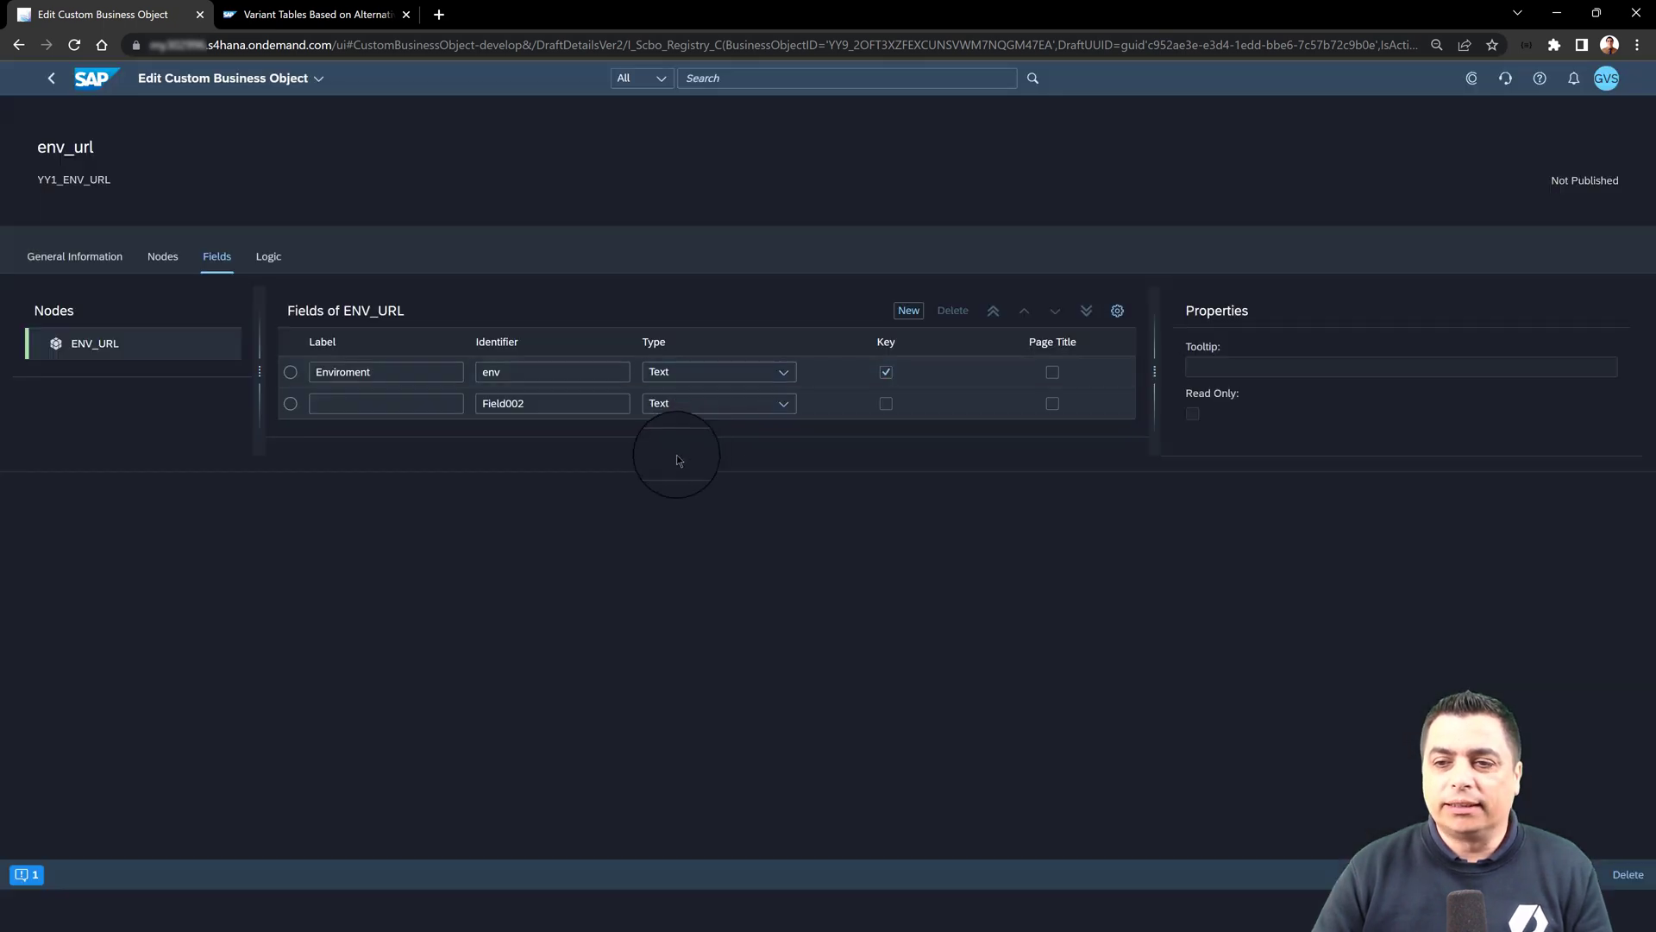
# Step: Define the new field as label URL, identifier url, type Web Address, length 250
pyautogui.click(339, 404)
pyautogui.write('URL')
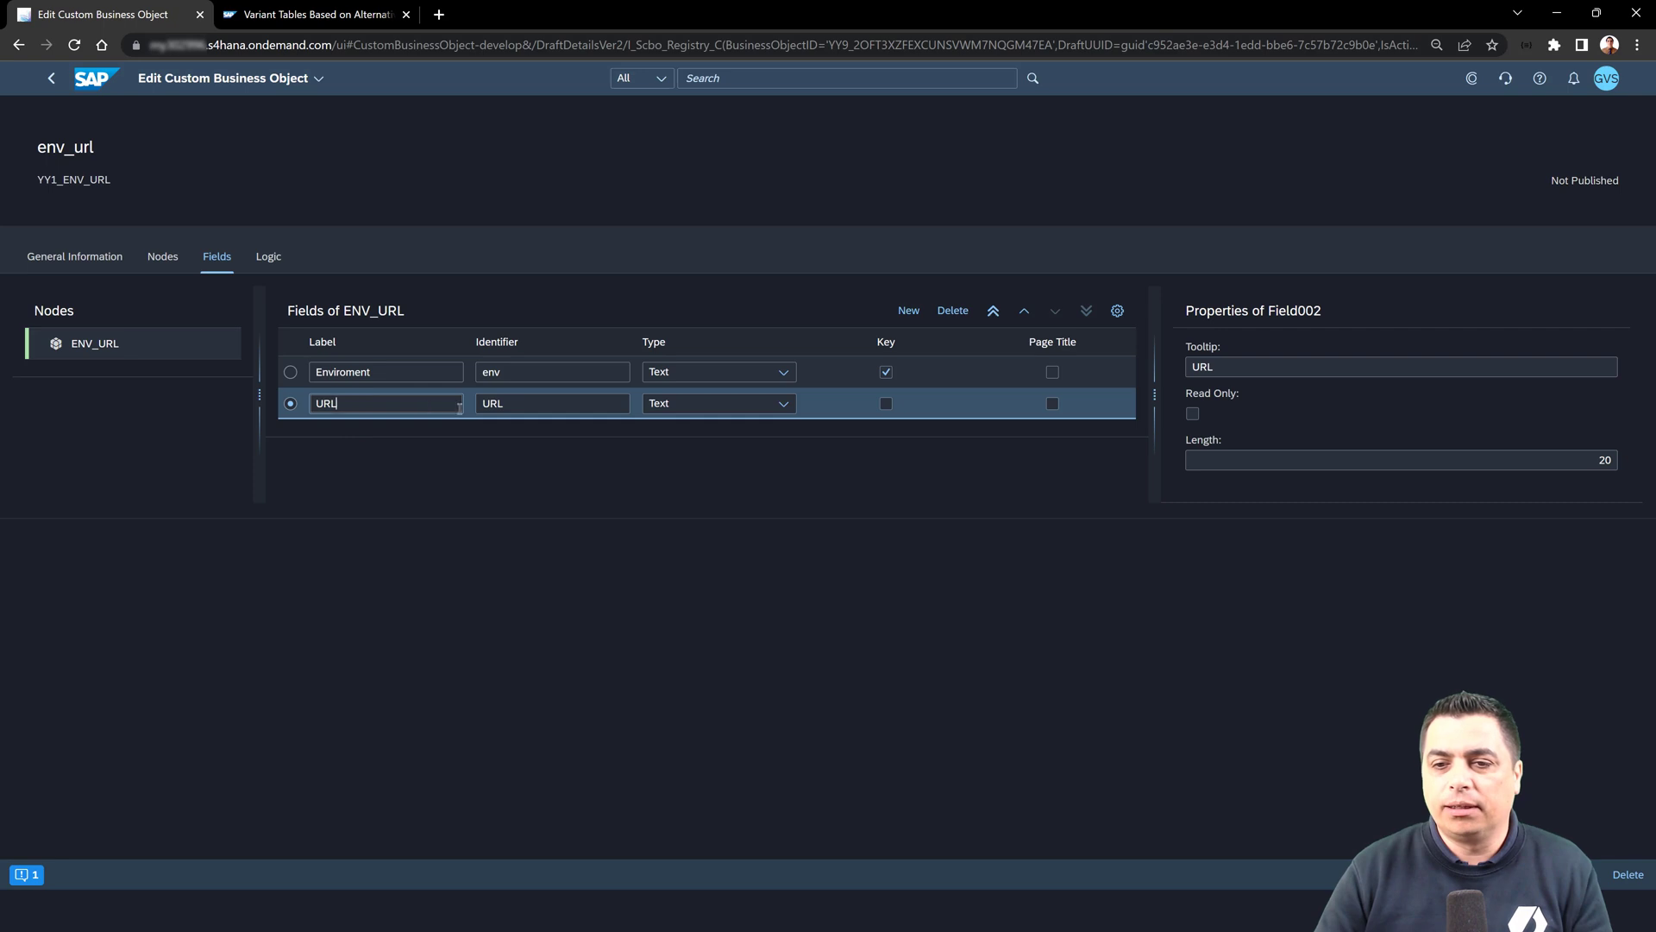
pyautogui.press('Tab')
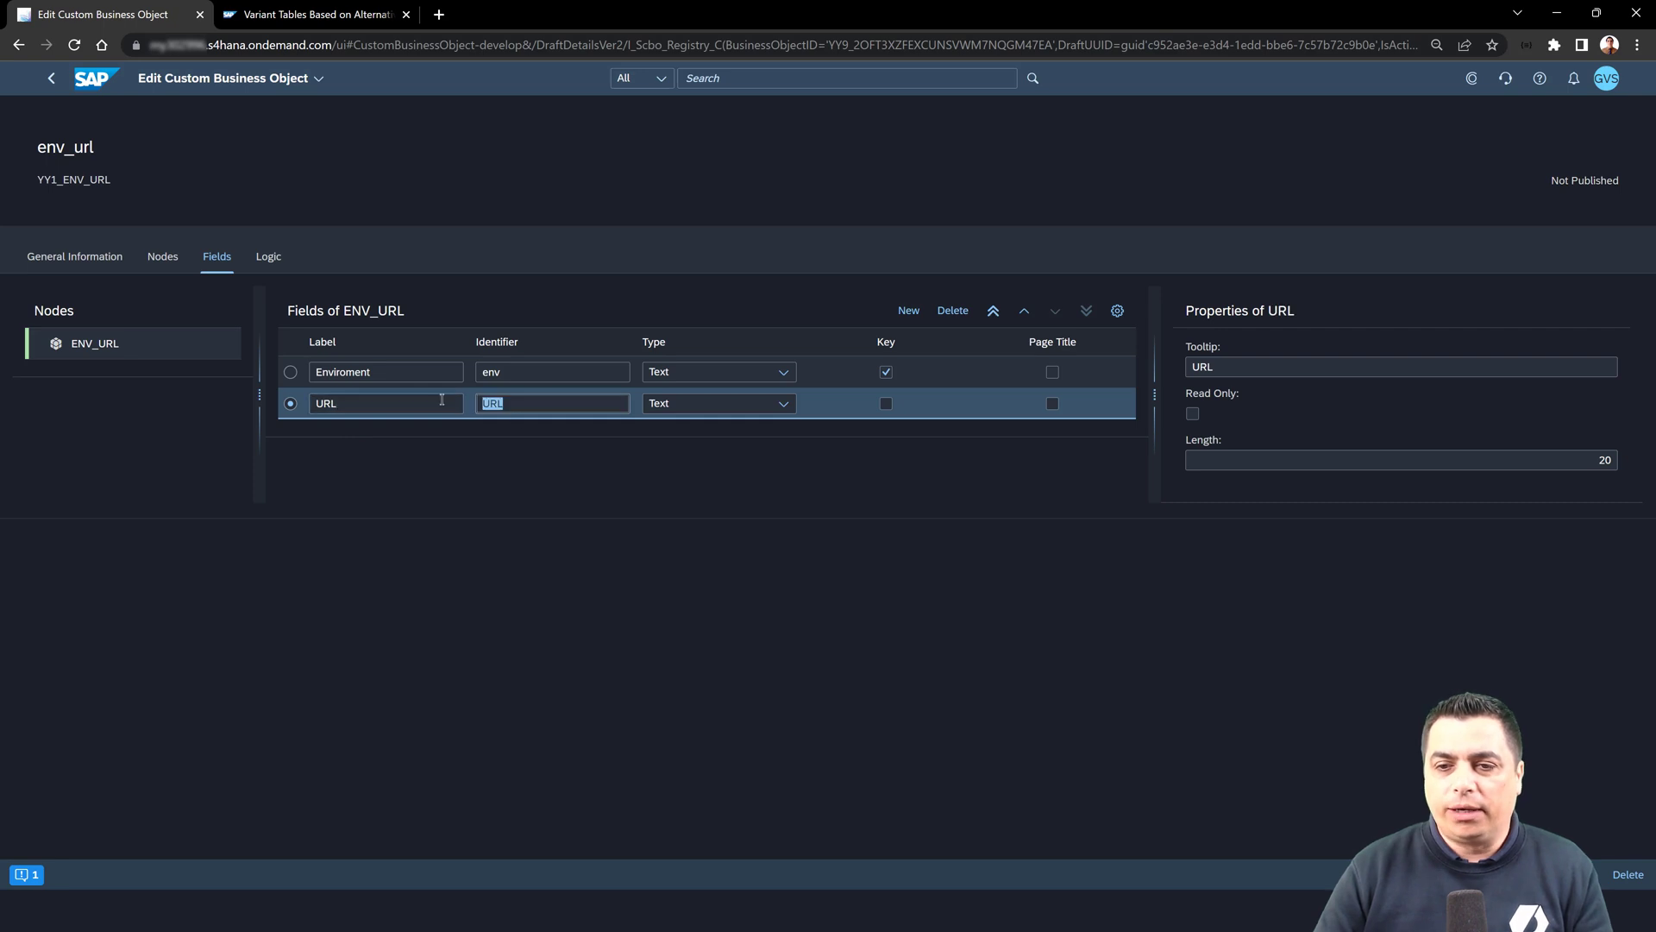
pyautogui.write('url')
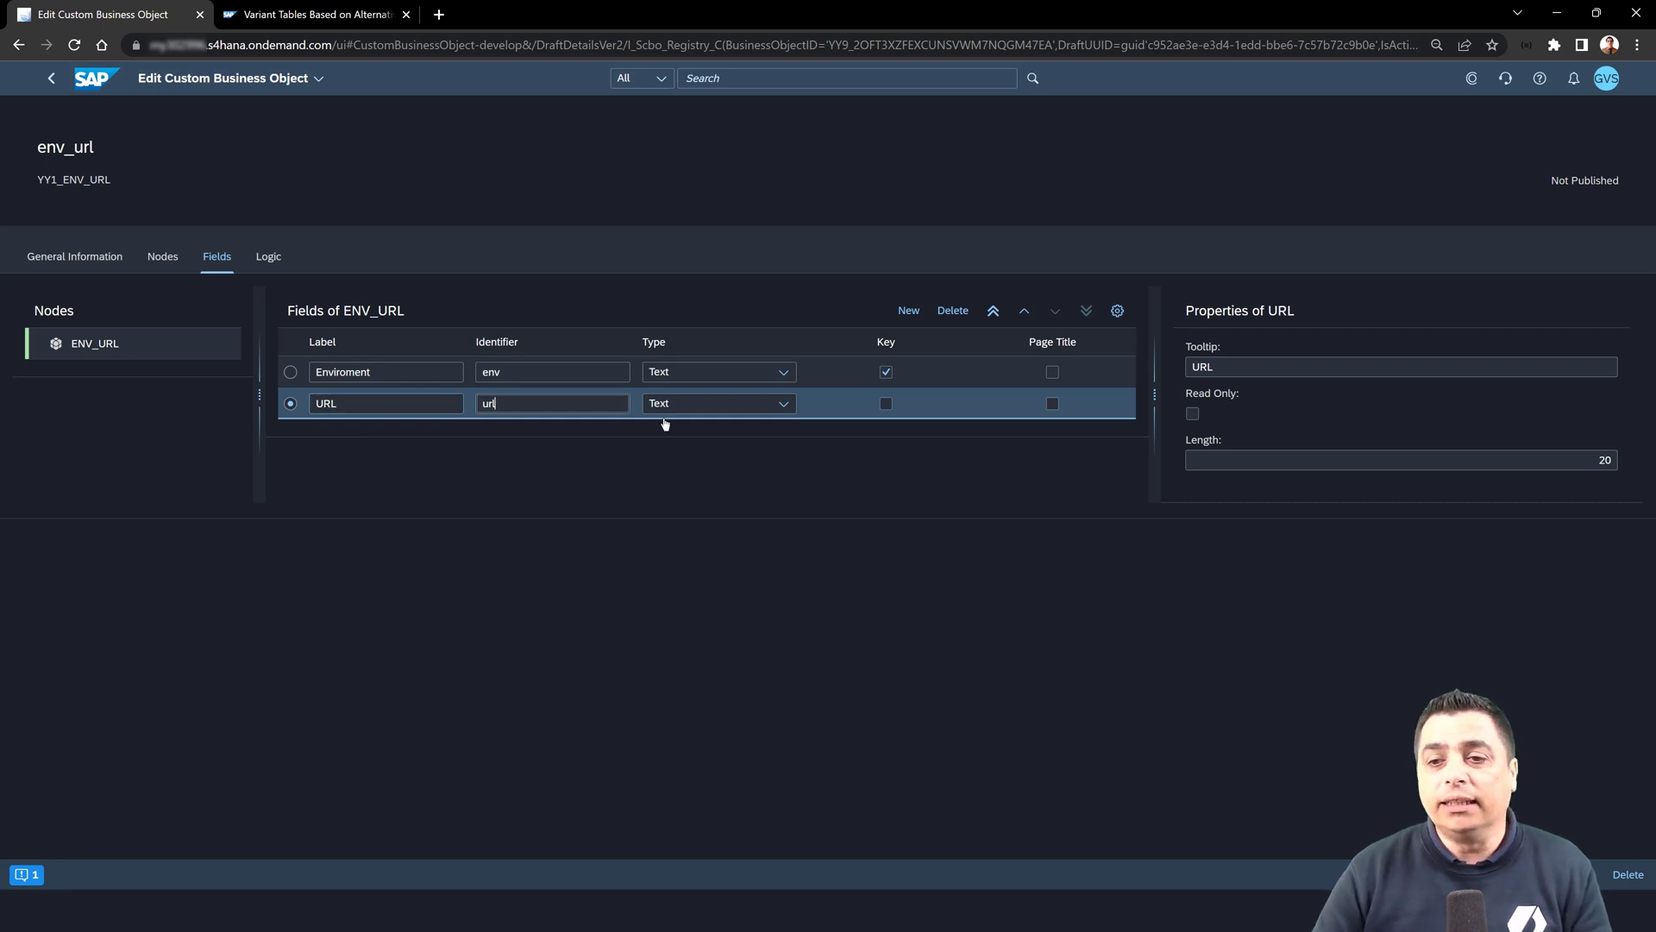
pyautogui.click(782, 410)
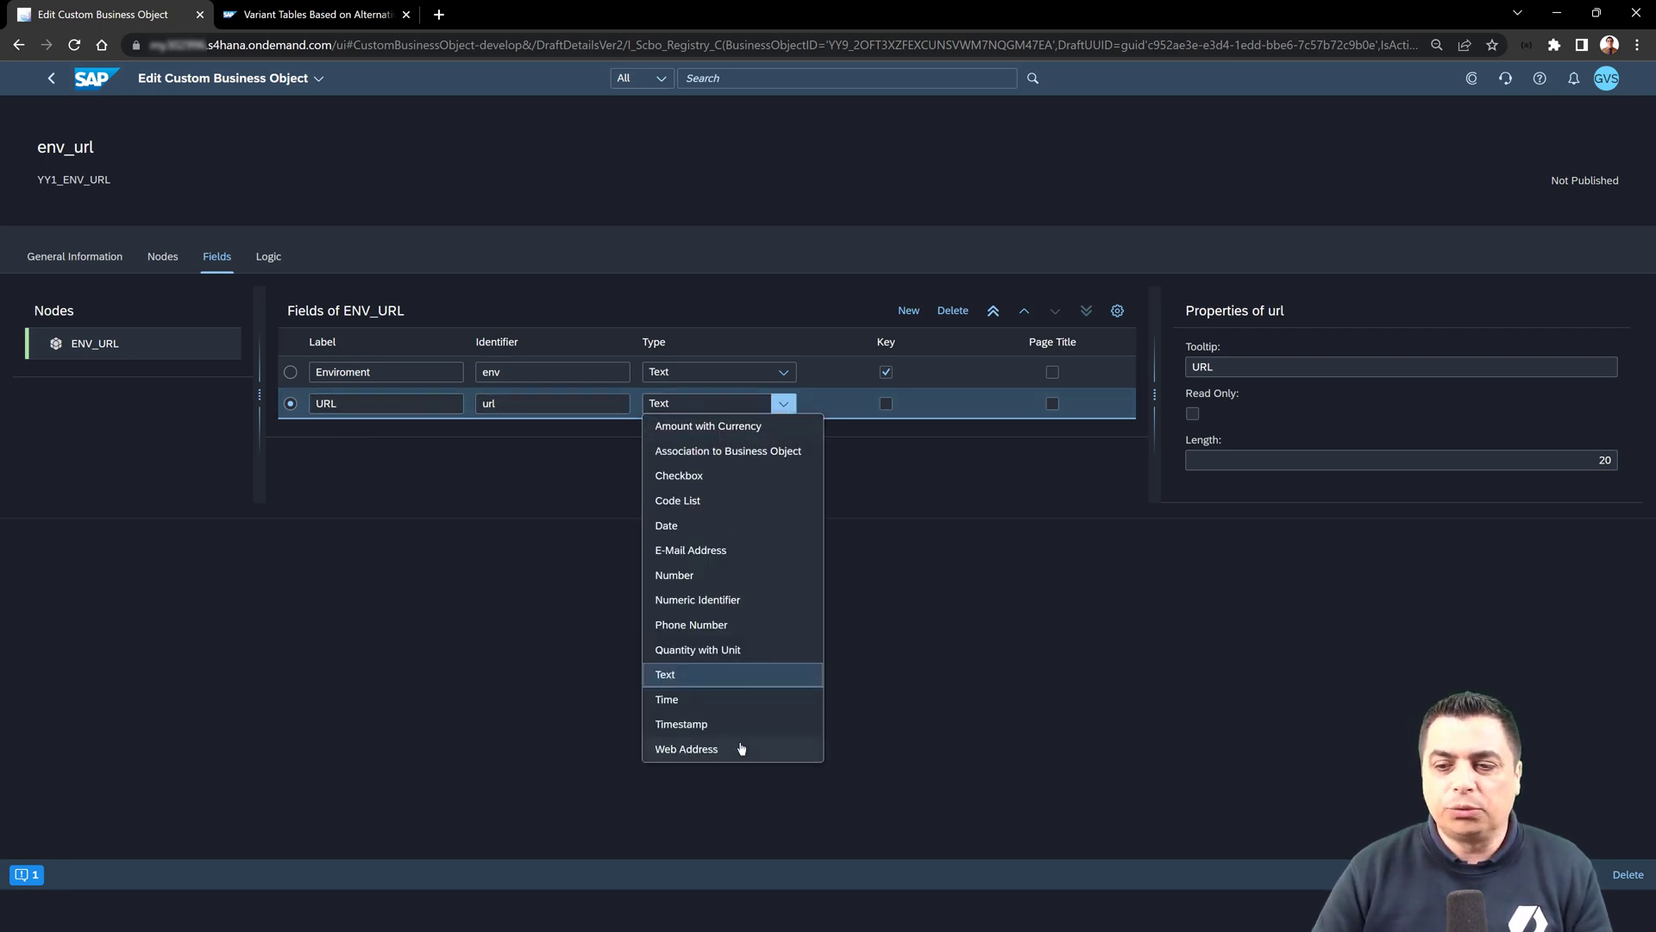
pyautogui.click(715, 750)
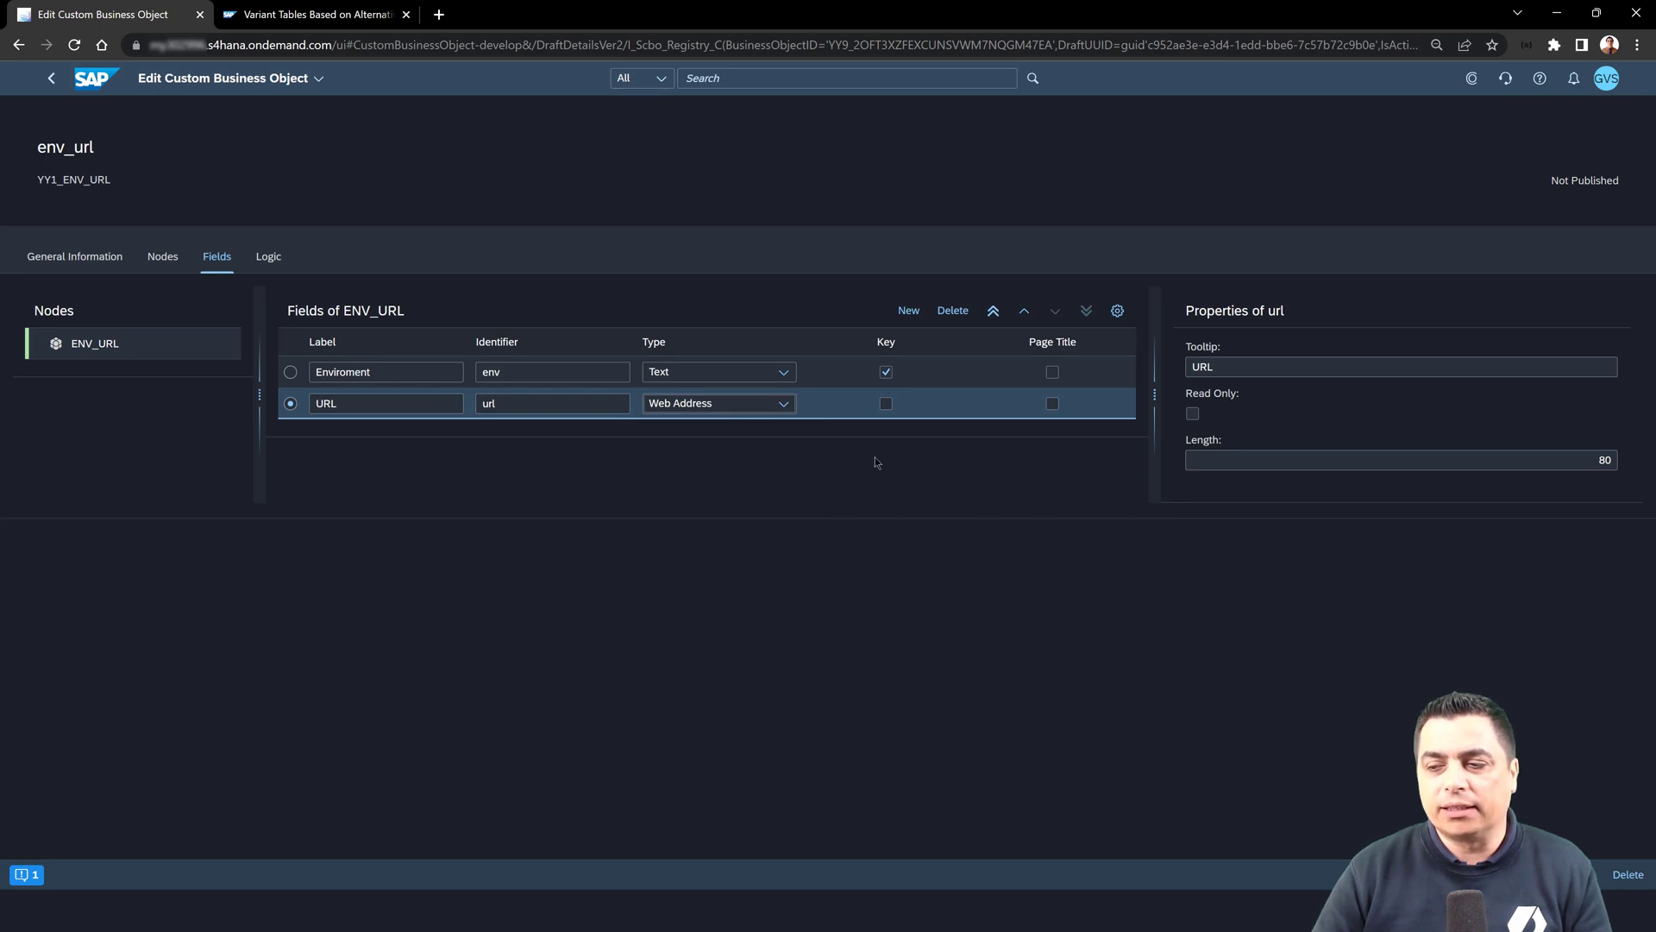
pyautogui.moveTo(1584, 459); pyautogui.dragTo(1621, 457)
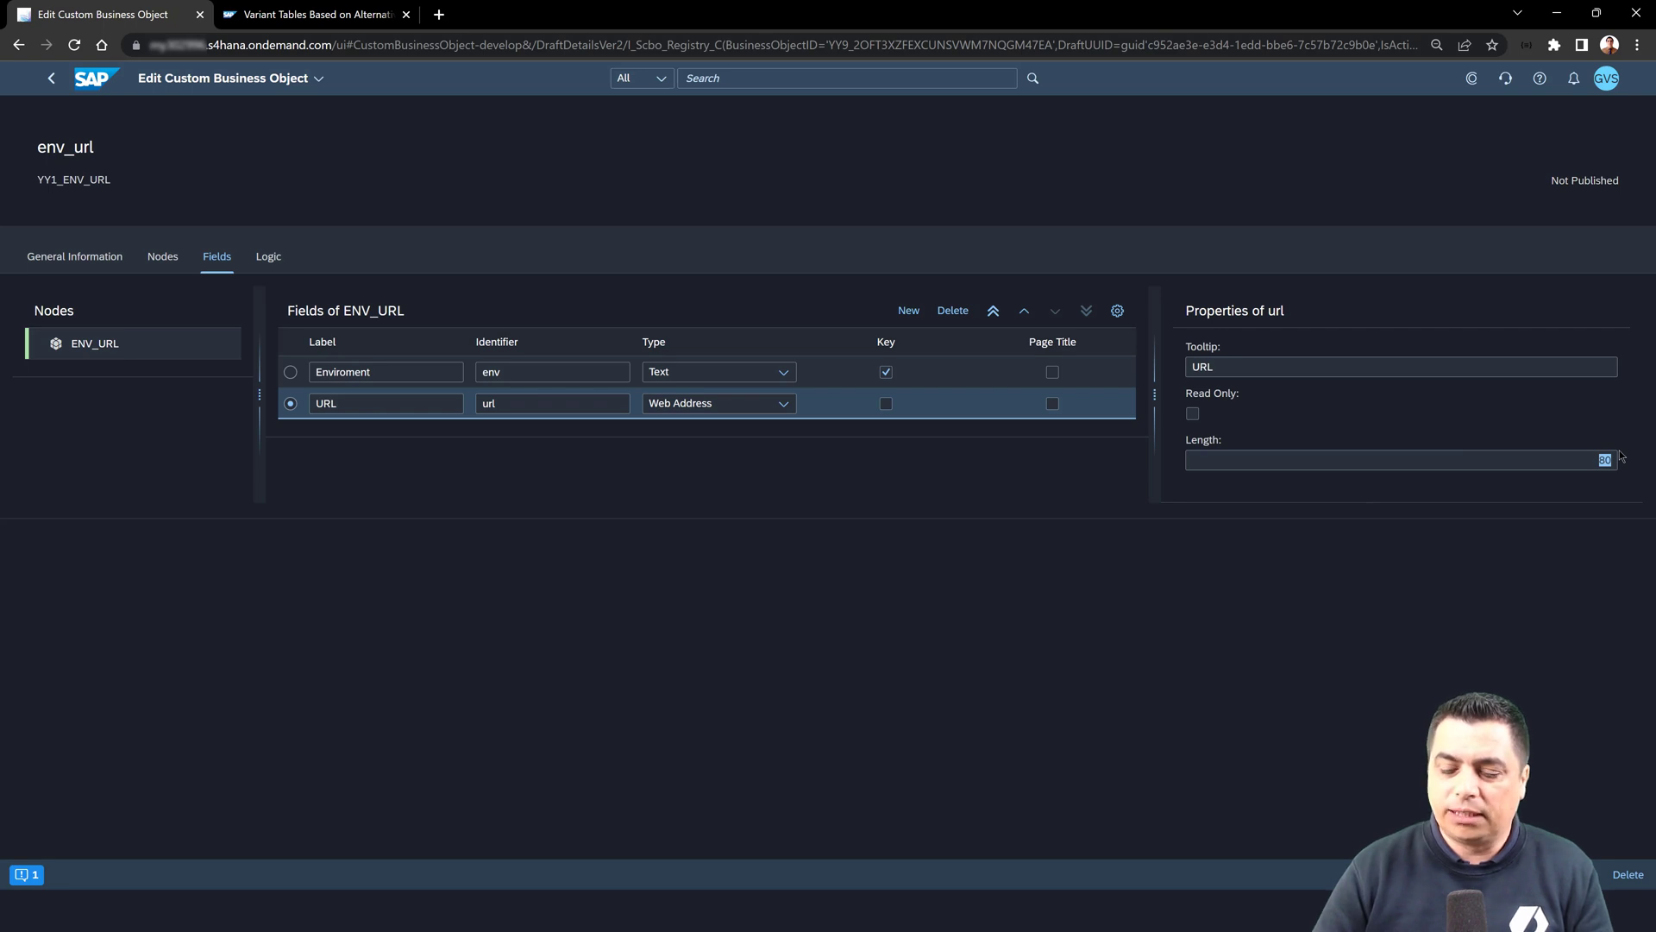
pyautogui.write('250')
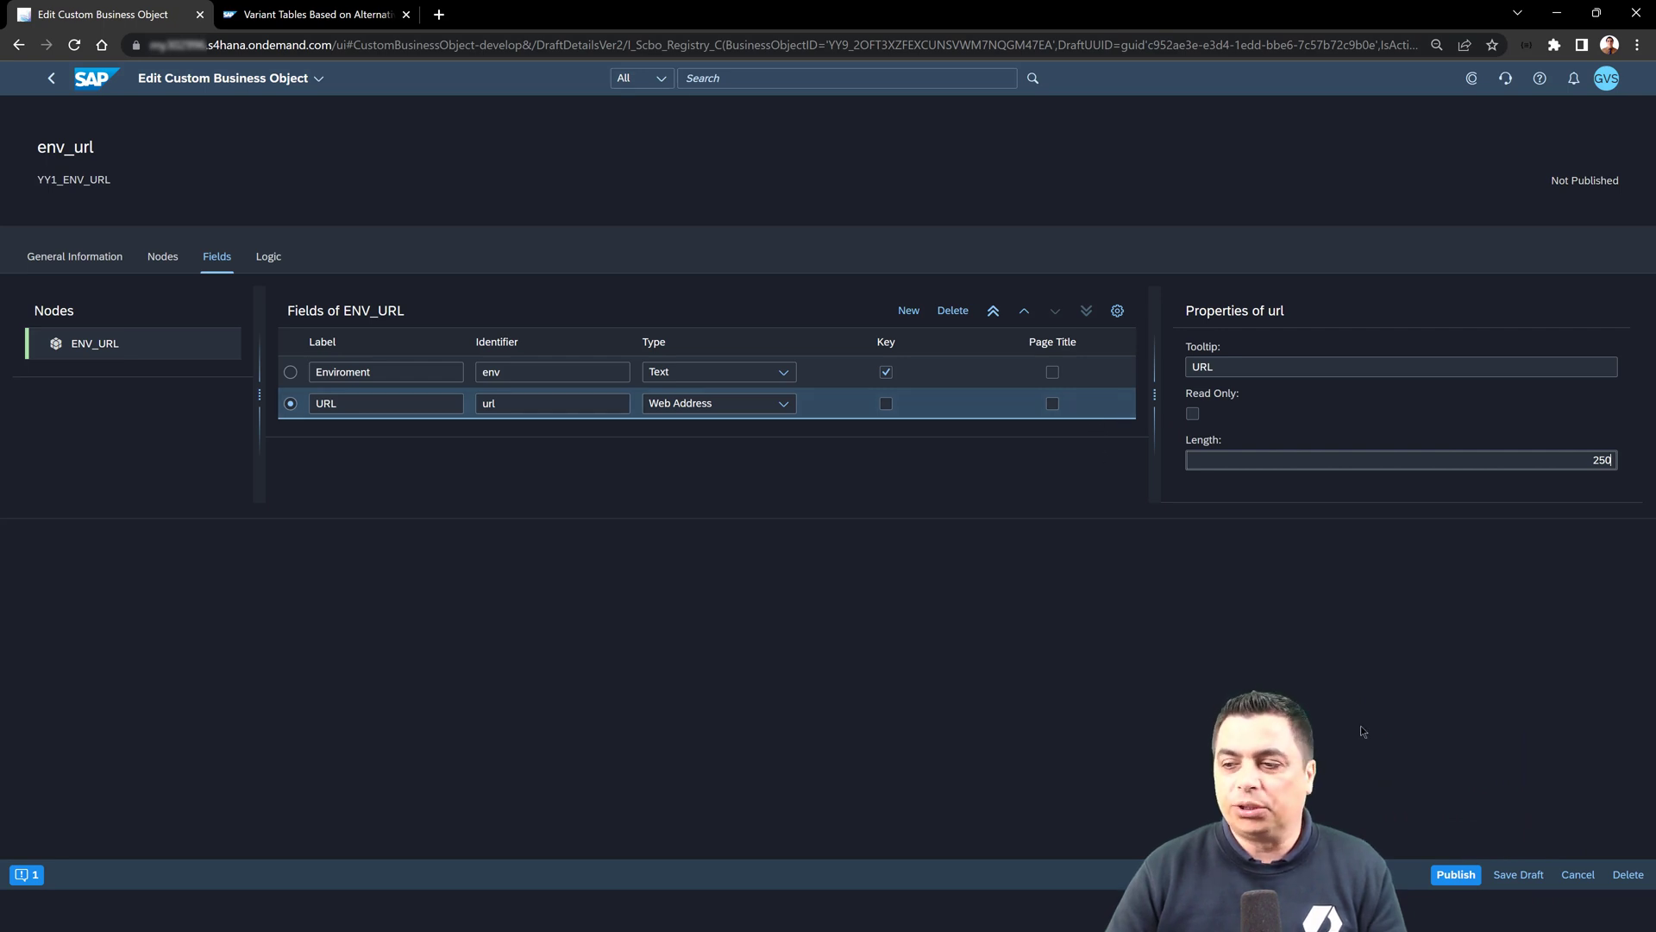
# Step: Publish env_url, then review its General Information and Nodes settings while publishing completes
pyautogui.click(1456, 874)
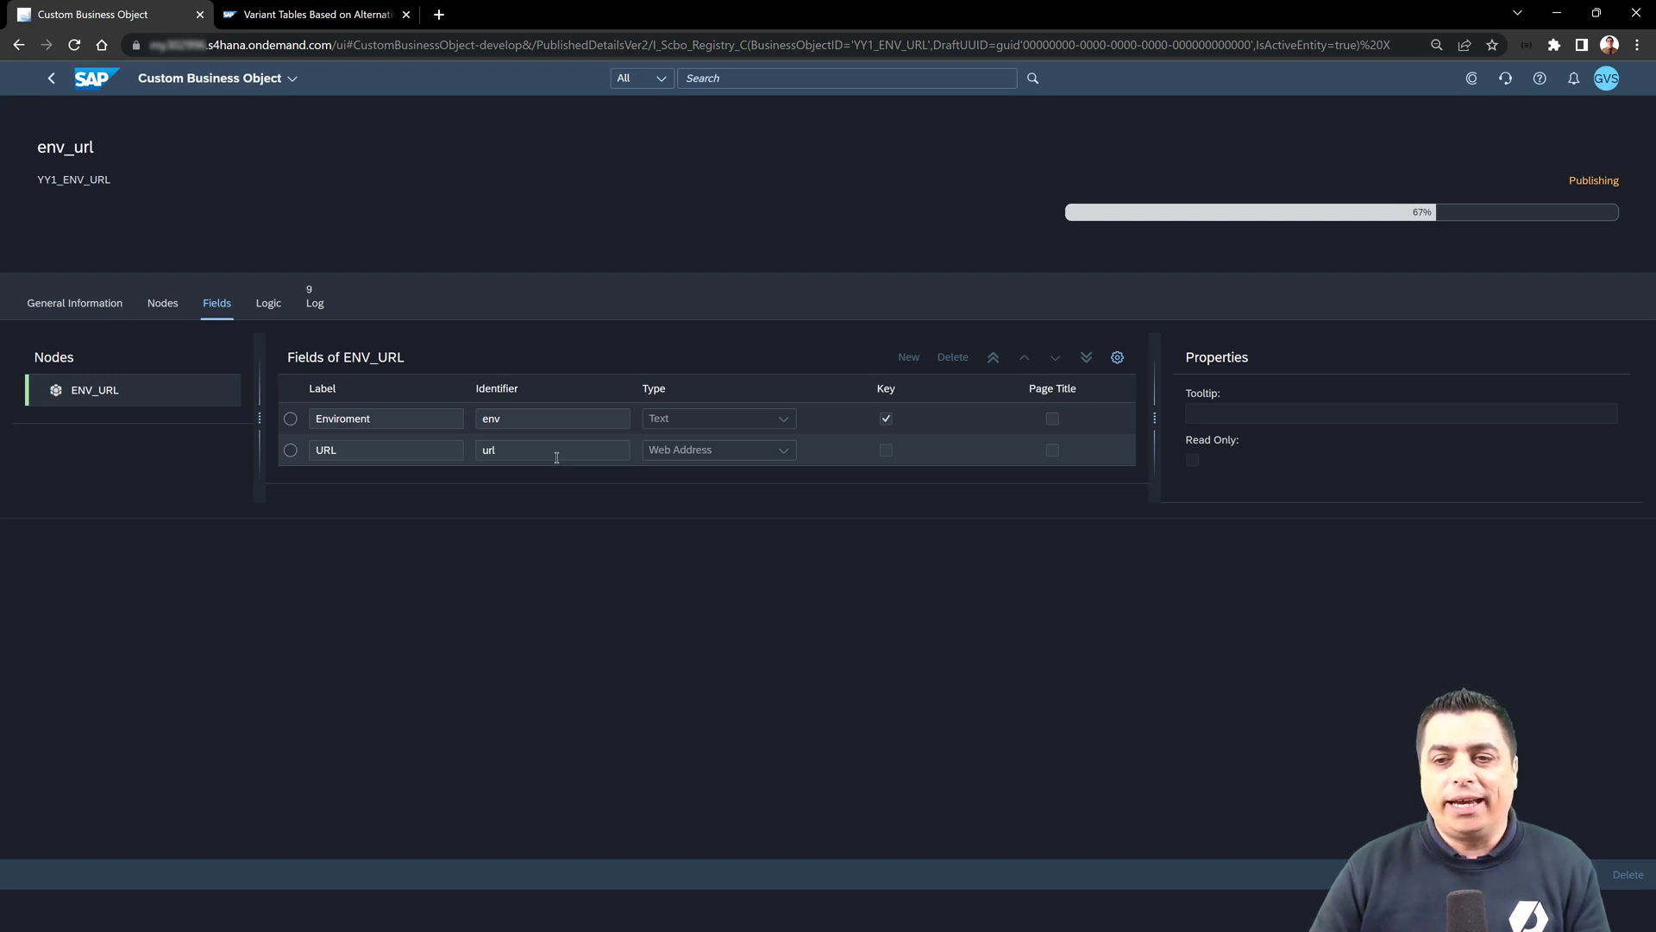
pyautogui.click(120, 305)
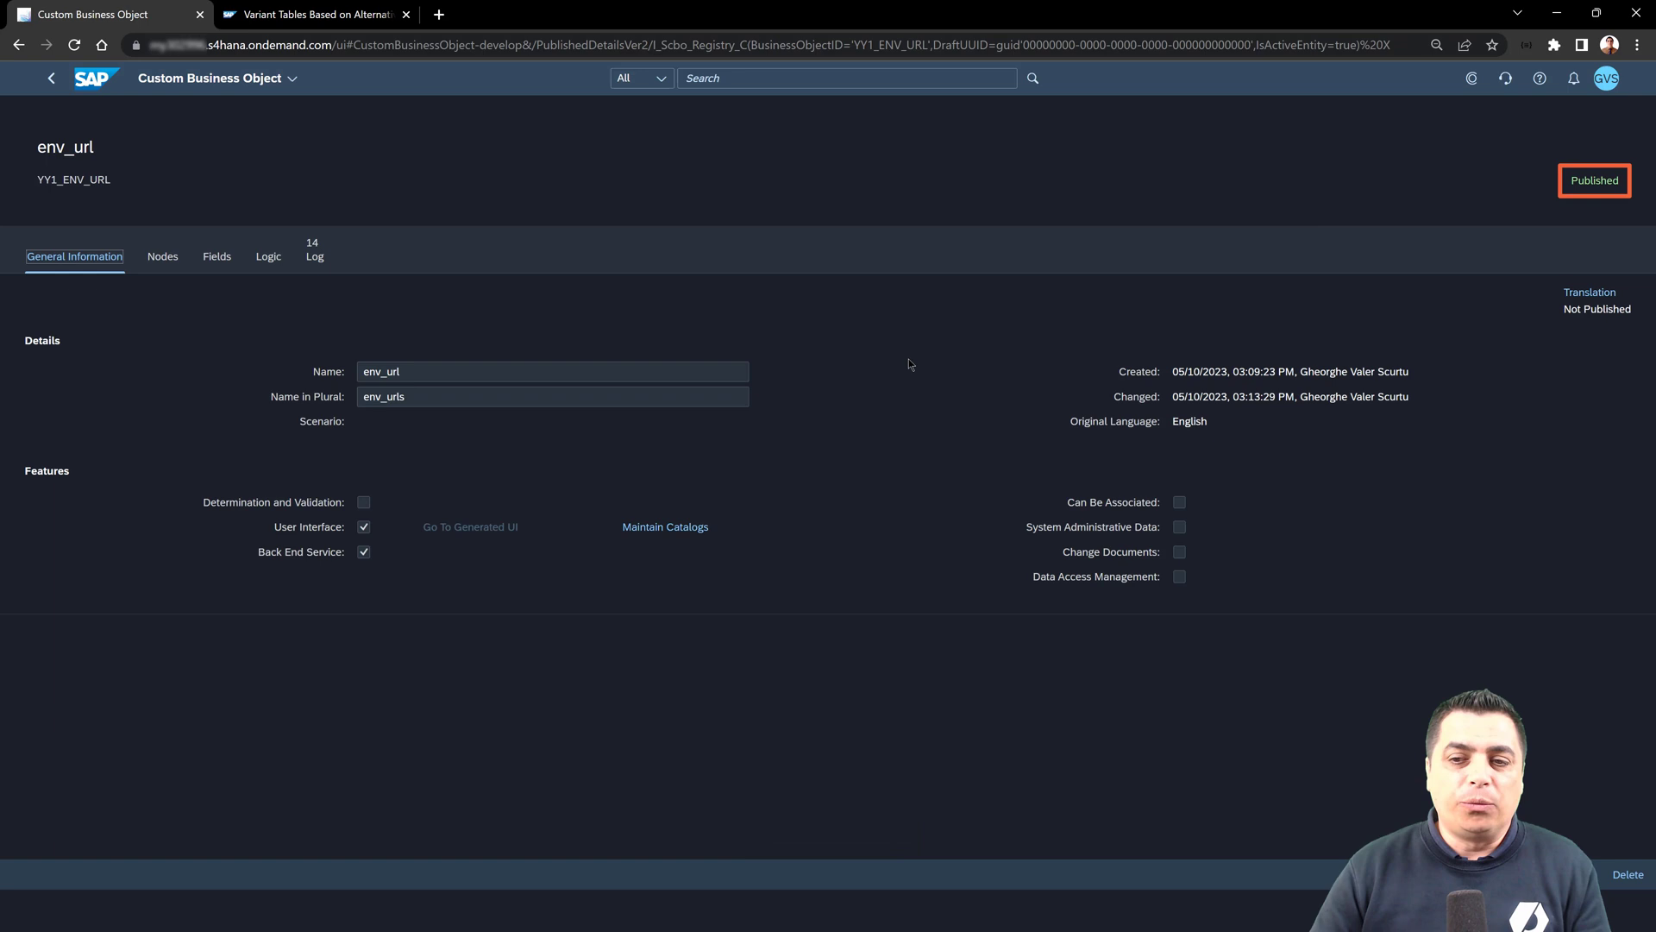
pyautogui.moveTo(730, 533); pyautogui.dragTo(623, 530)
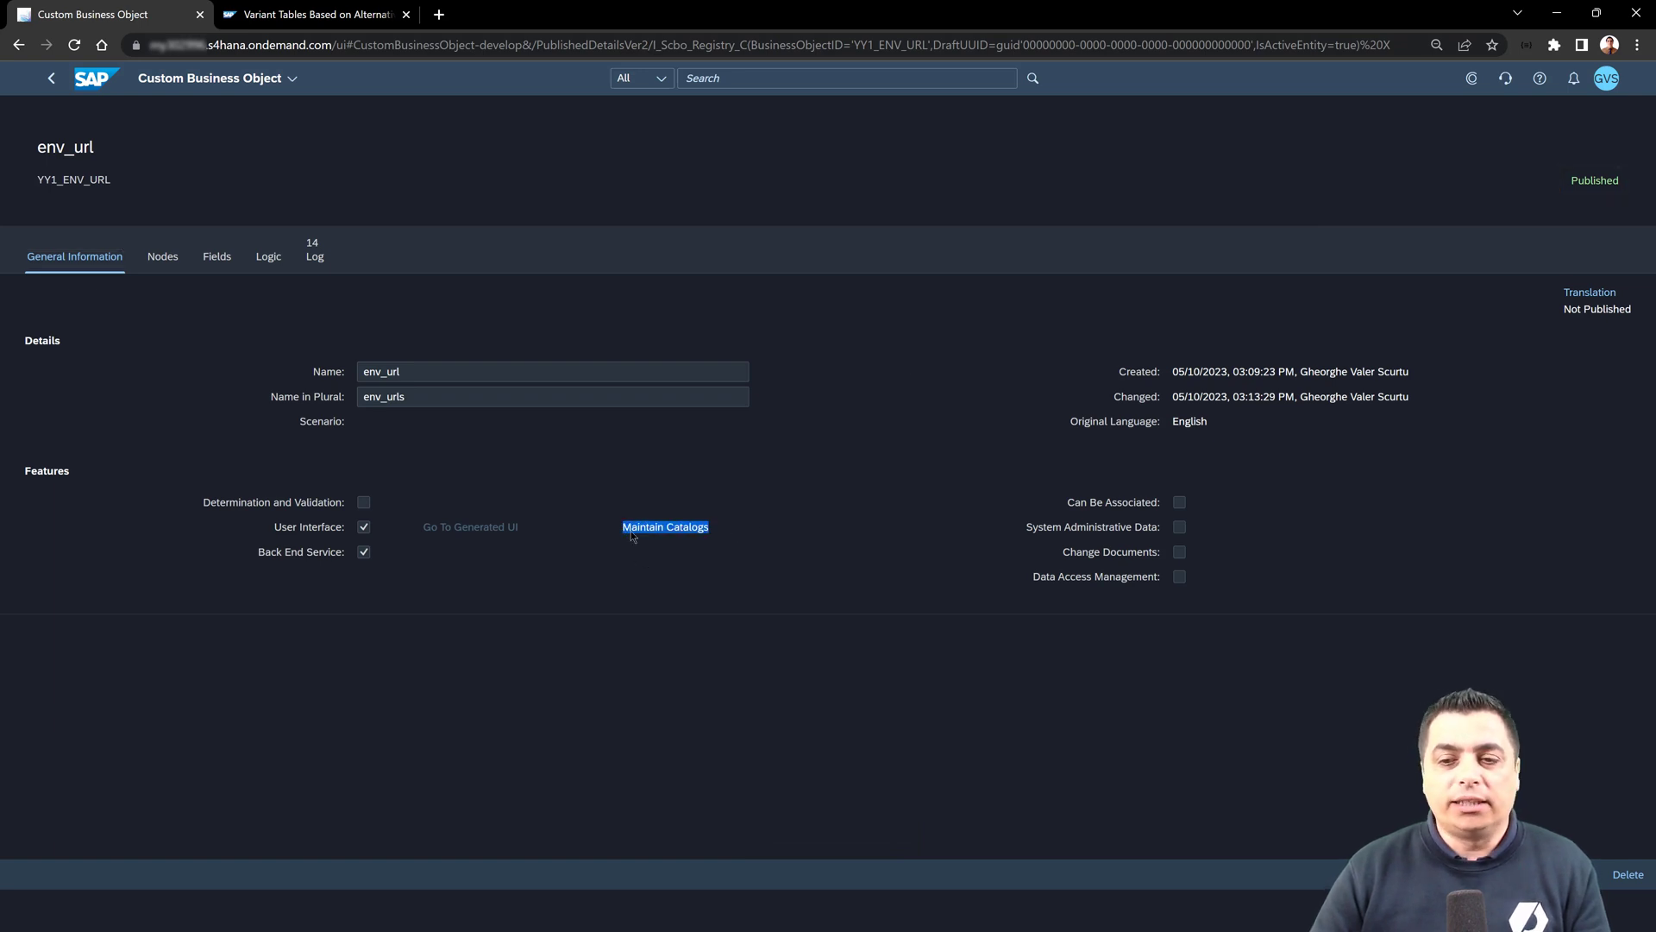
pyautogui.click(519, 529)
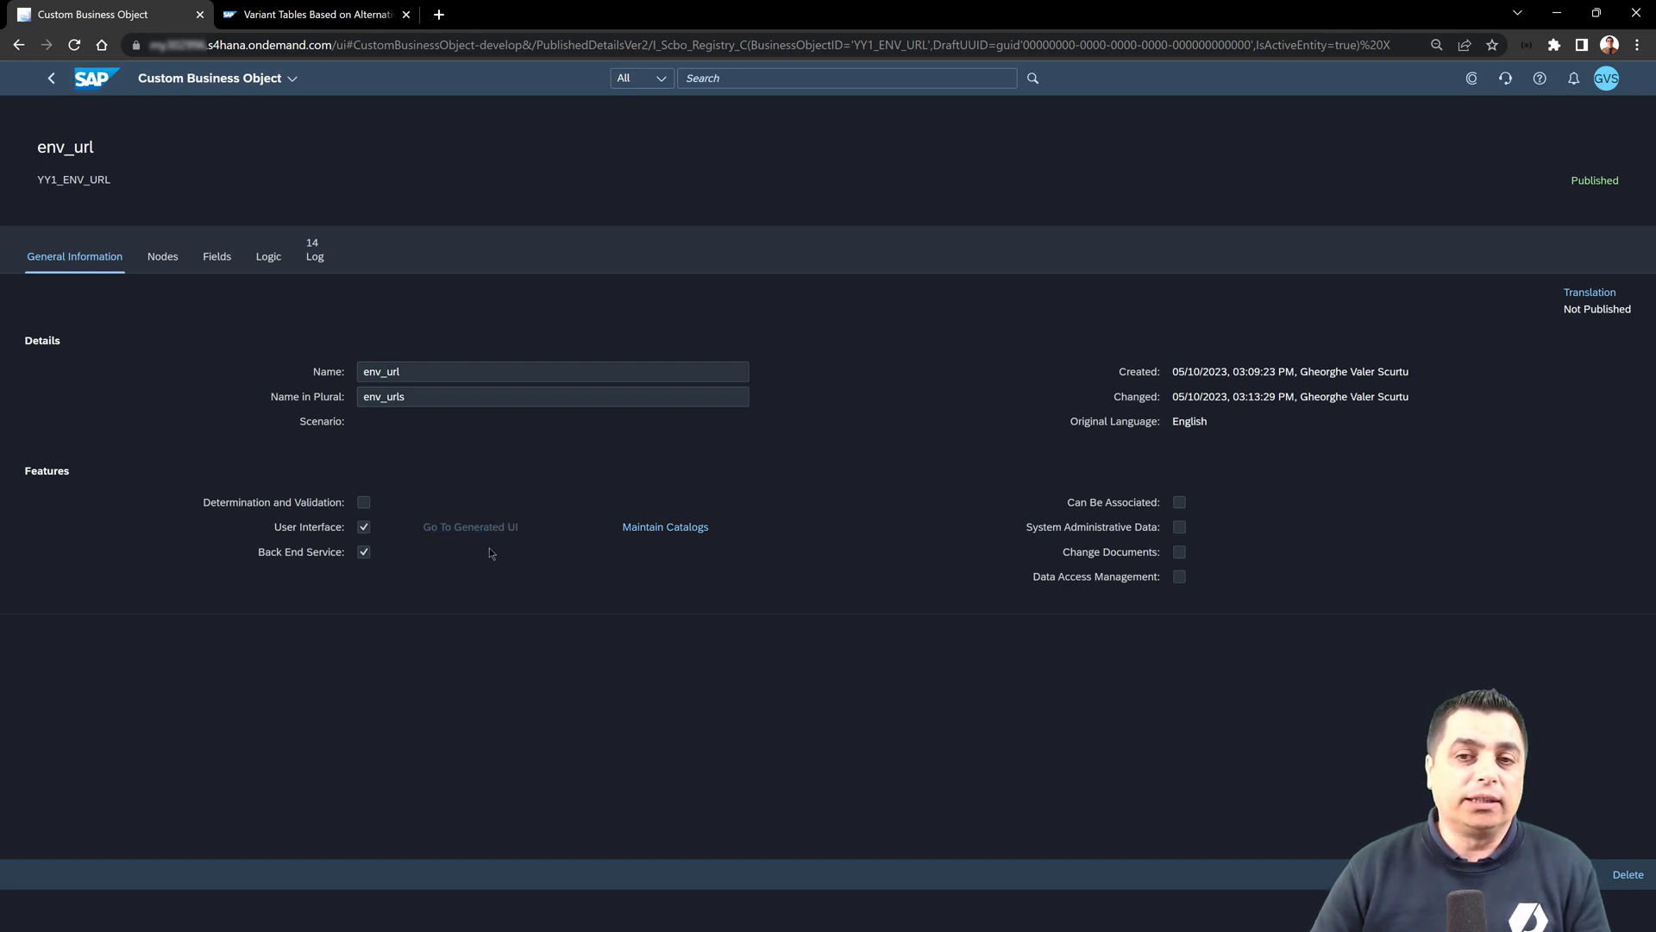
pyautogui.click(175, 265)
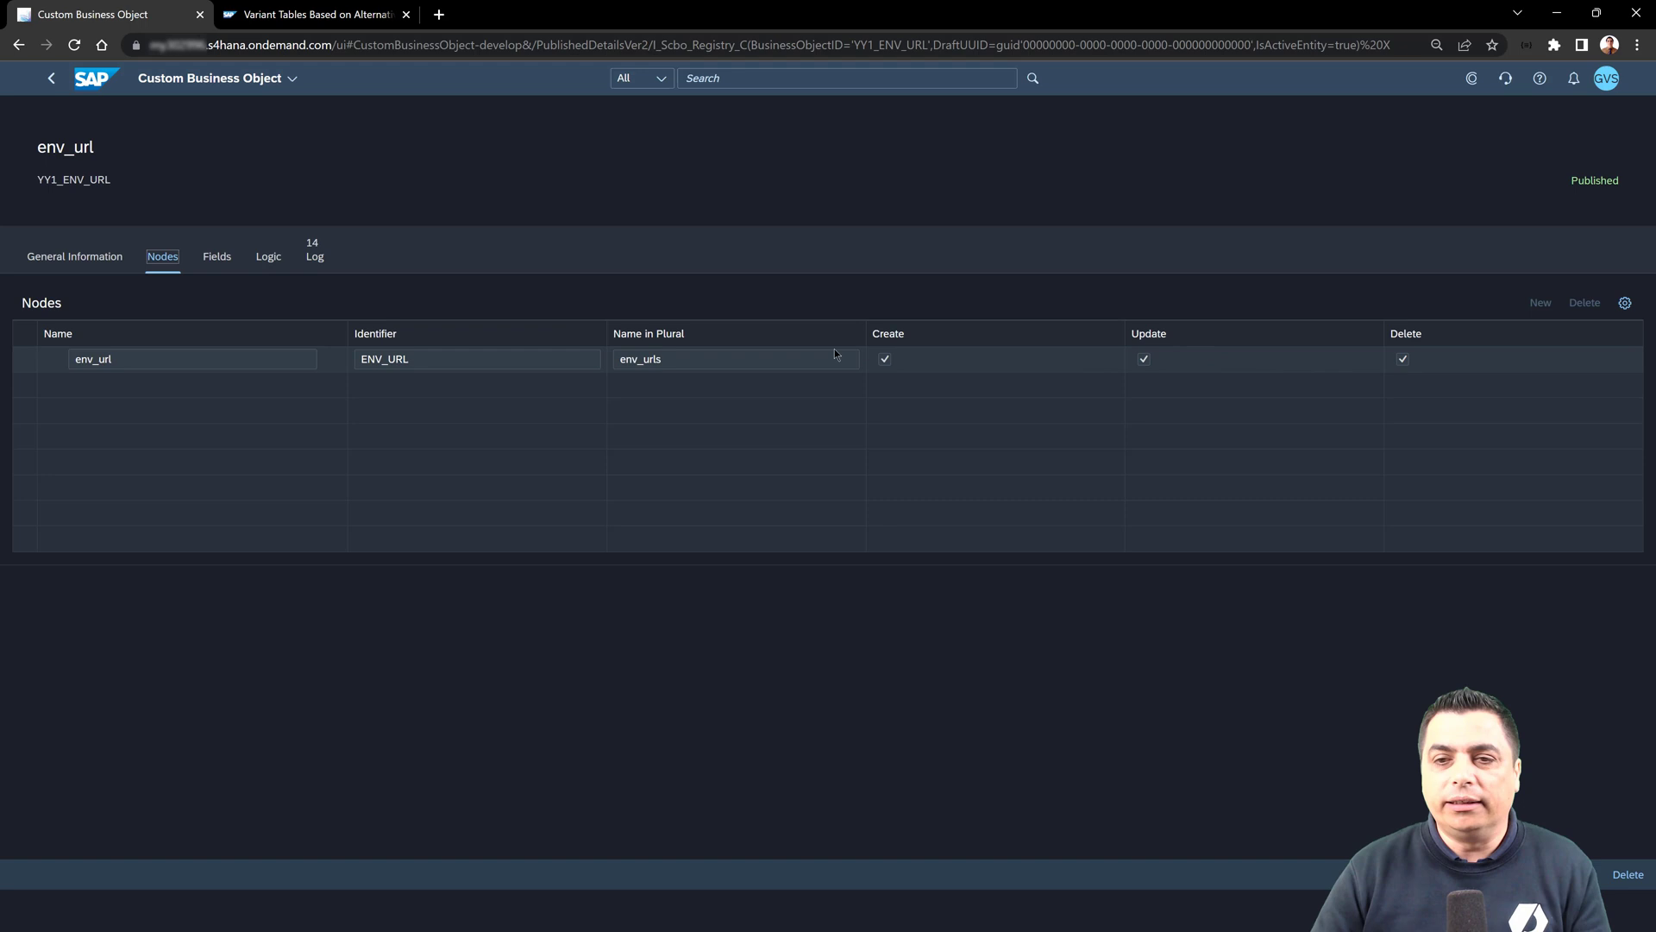
pyautogui.click(118, 261)
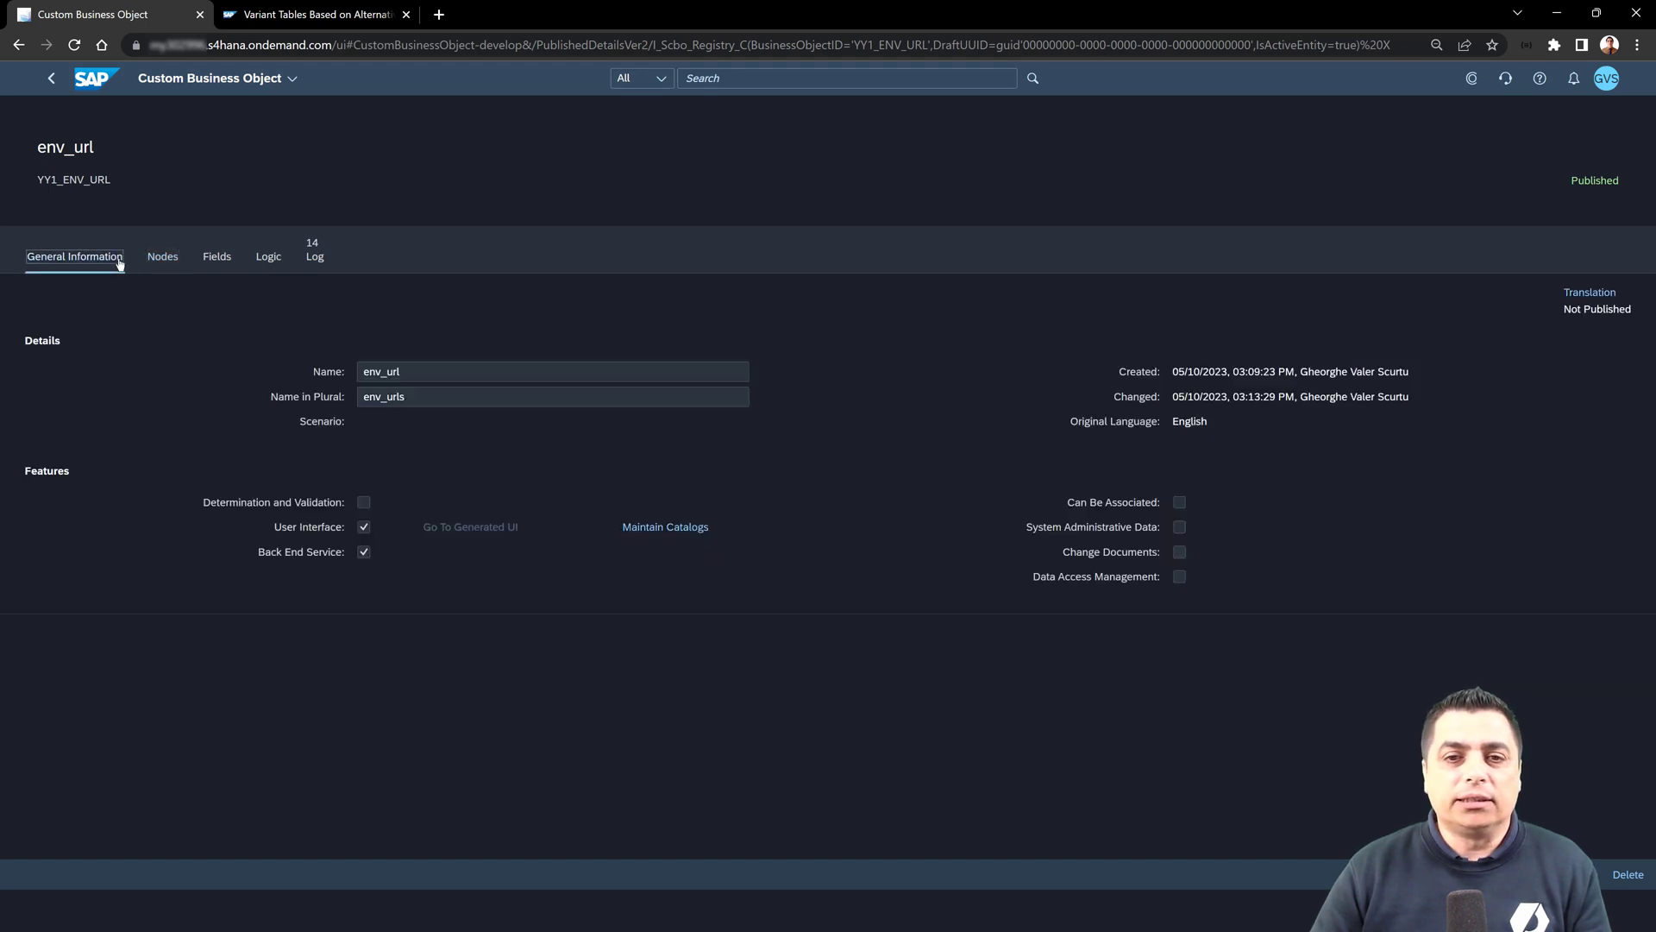